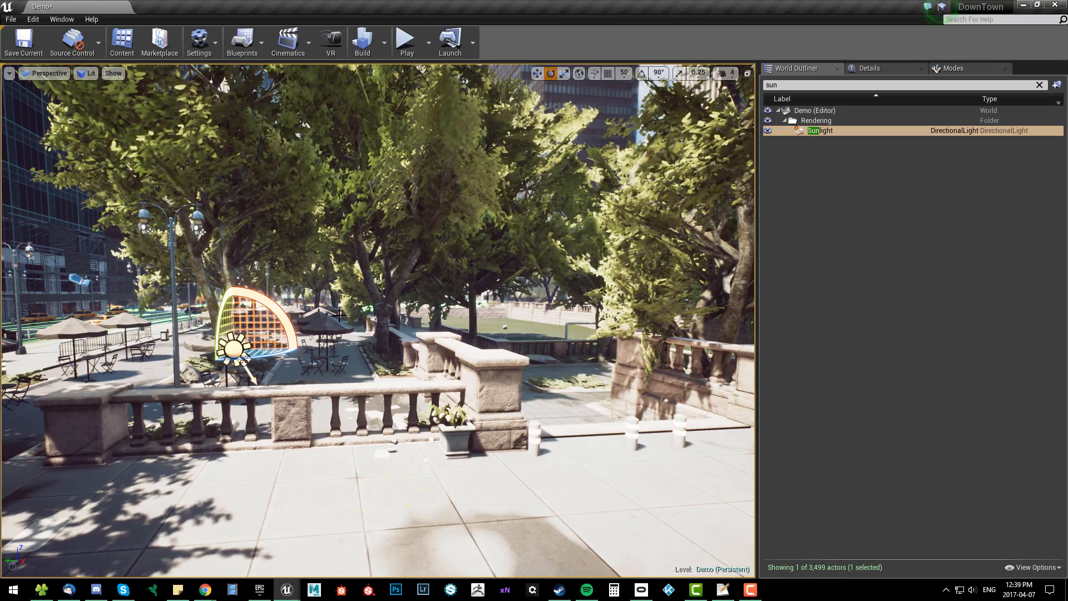
Step: Rotate the Sunlight directional light in the viewport to change the direction of the shadows across the plaza
right_drag(353, 339, 312, 340)
key(e)
drag(346, 429, 364, 381)
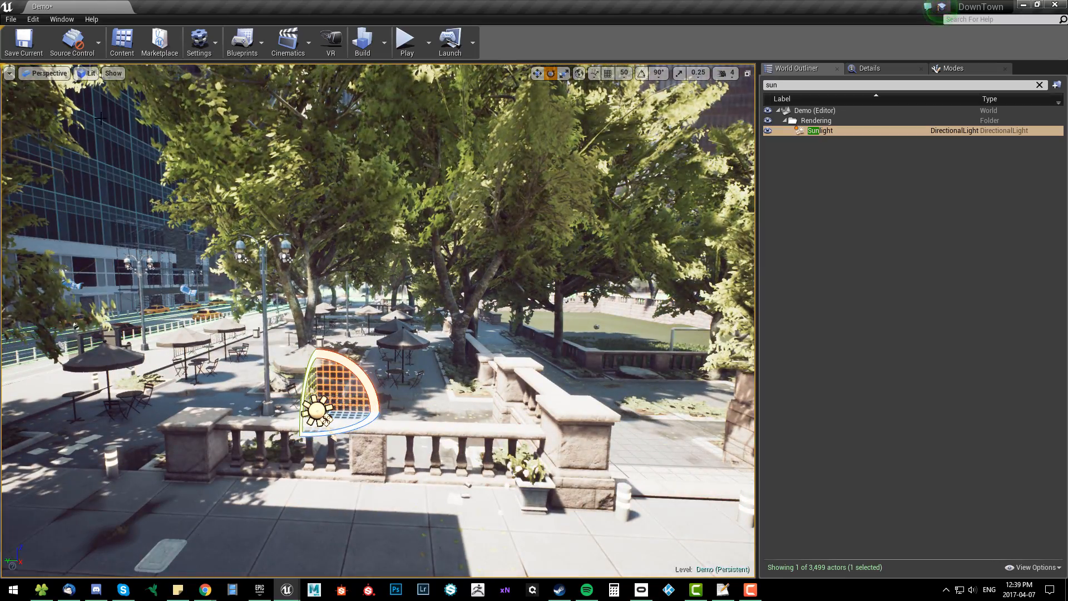
drag(349, 428, 320, 431)
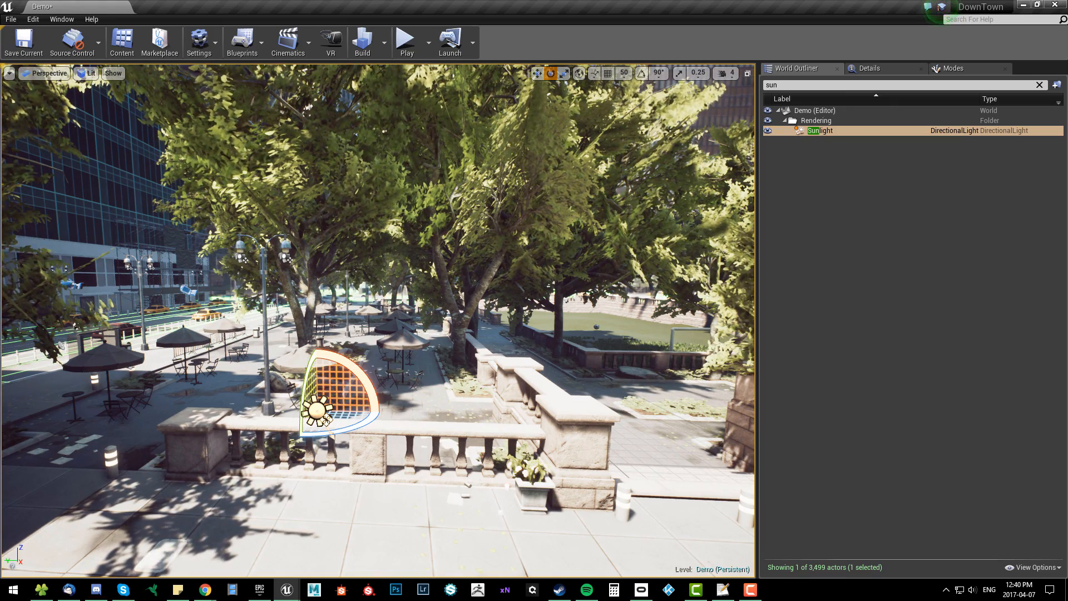
Step: Switch to Chrome and read through the Light Propagation Volumes documentation, covering activation, scene setup, settings and other notes
click(208, 594)
click(529, 543)
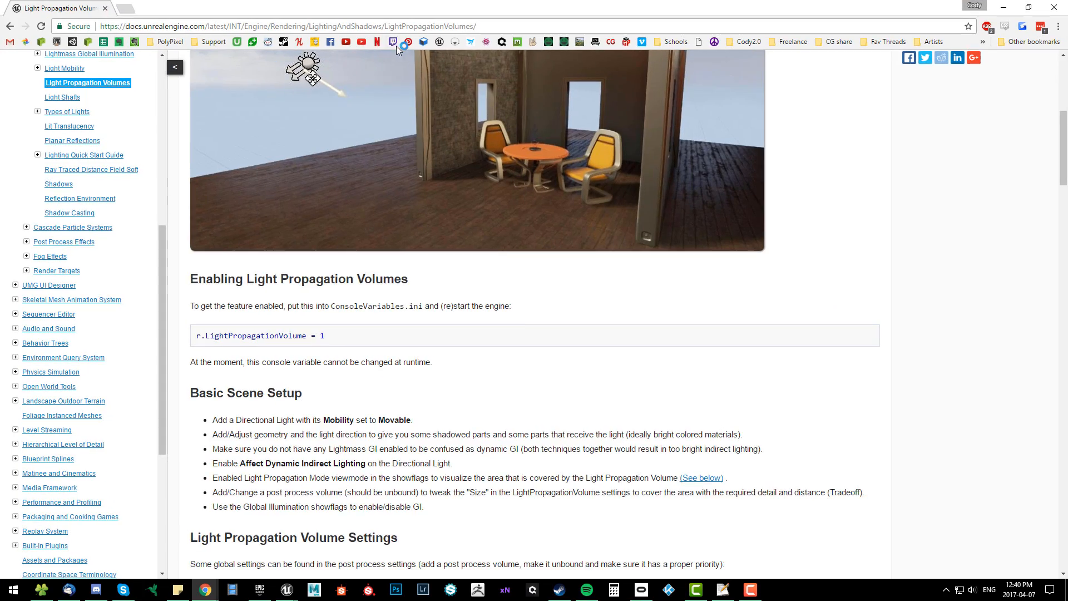
scroll(504, 244, up, 4)
scroll(504, 244, up, 3)
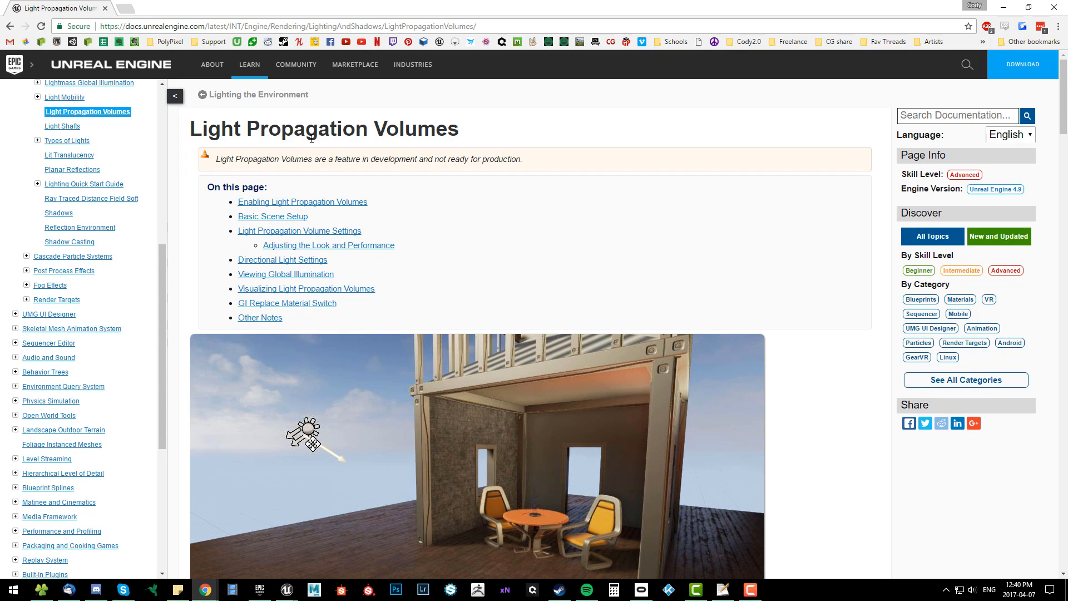
scroll(479, 255, down, 15)
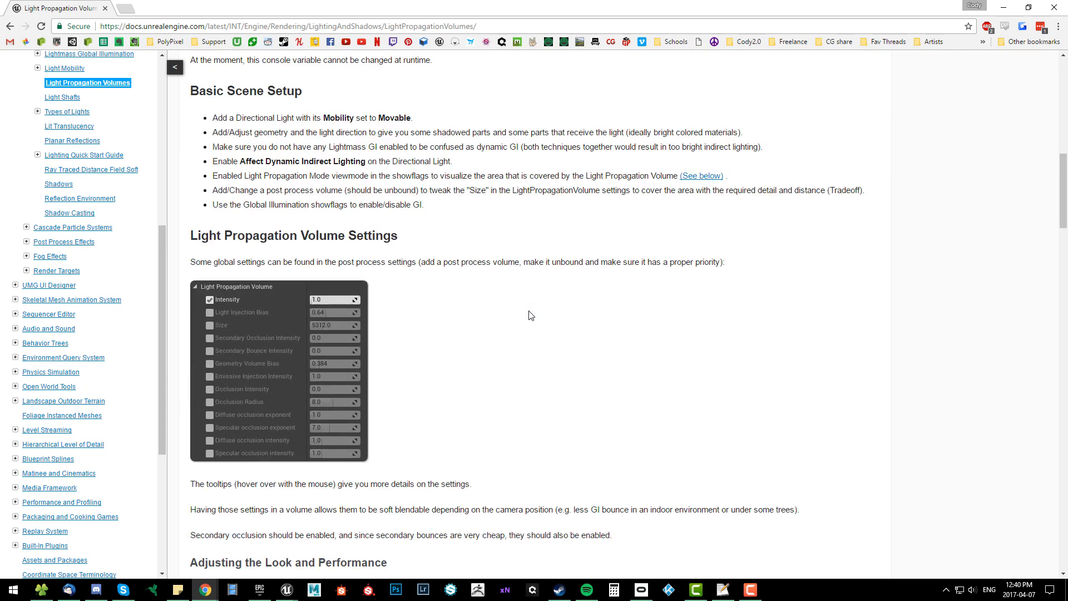
scroll(529, 317, down, 18)
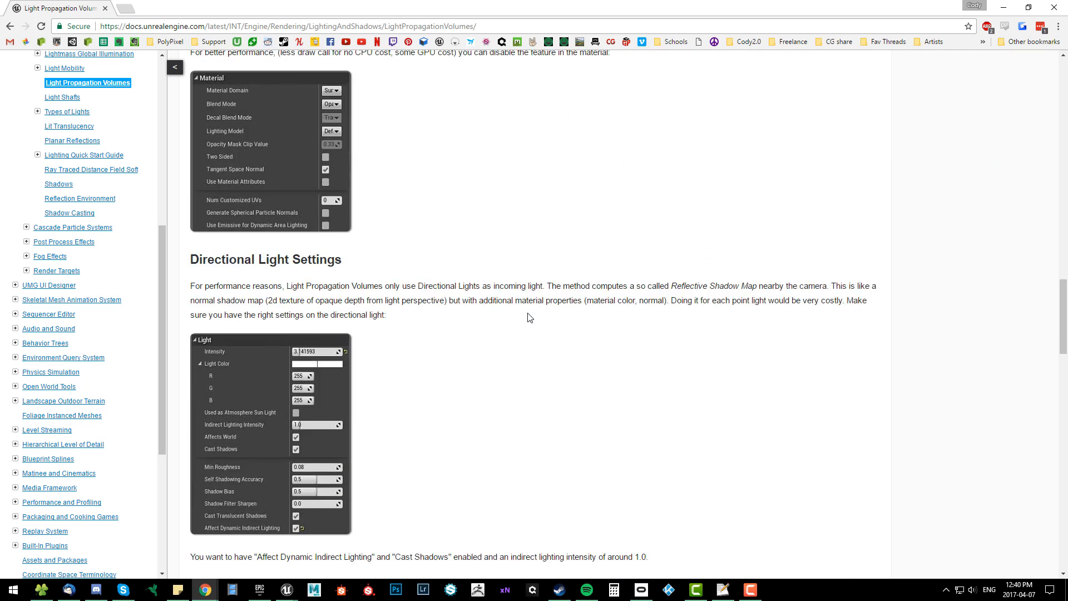
scroll(532, 316, down, 10)
scroll(562, 312, up, 7)
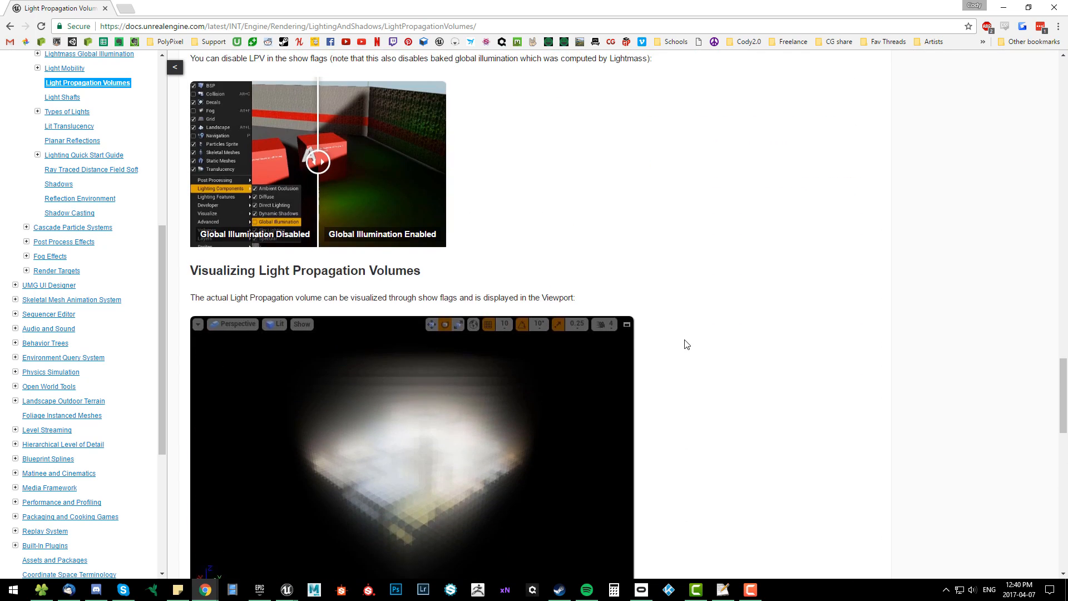
scroll(743, 381, down, 15)
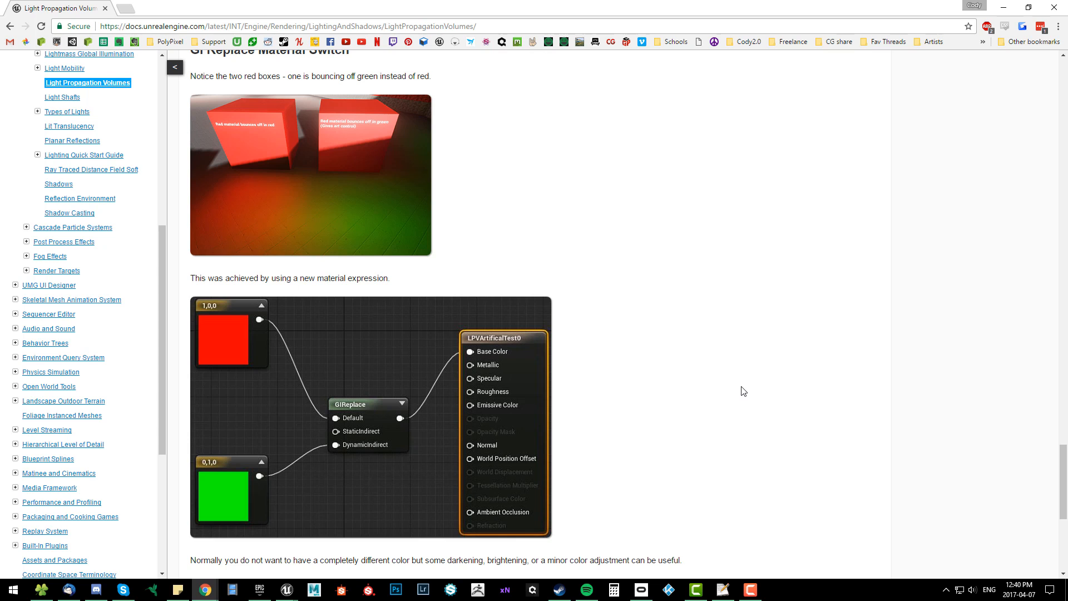
scroll(777, 383, down, 2)
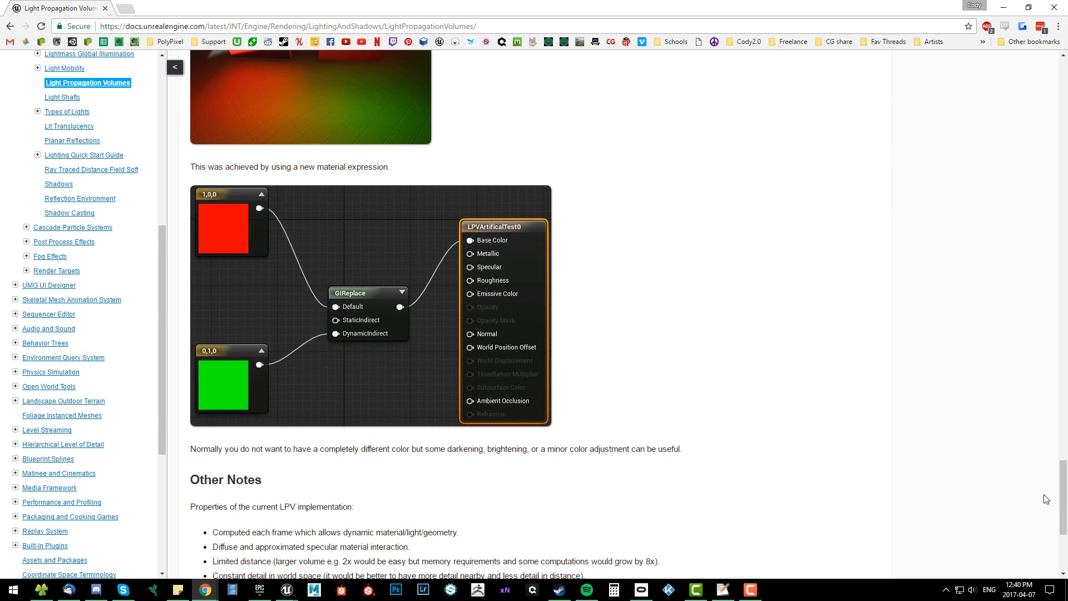
drag(1062, 509, 1065, 105)
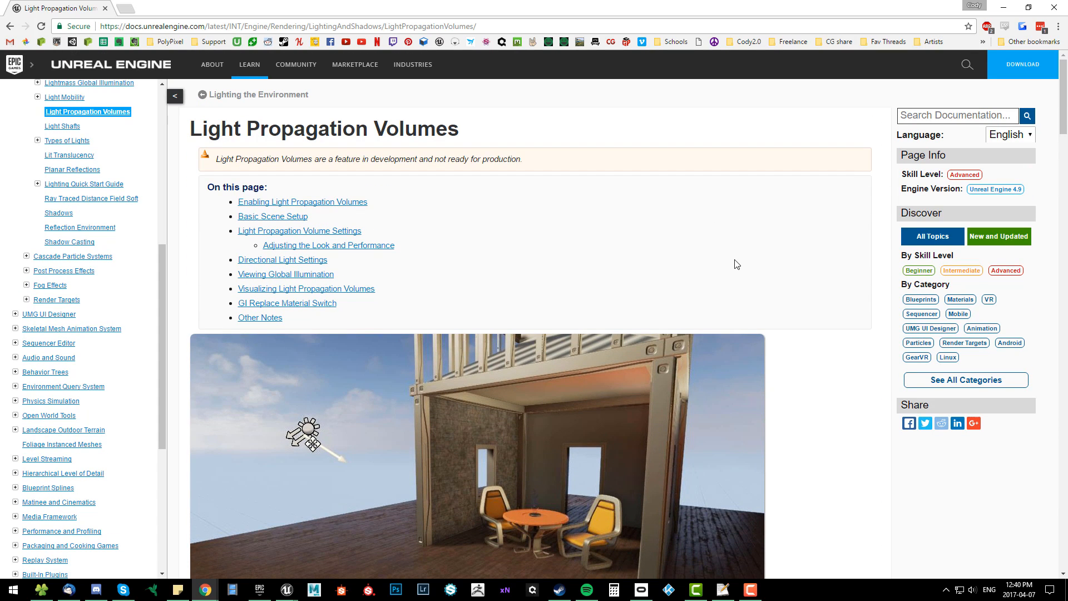
drag(1064, 122, 1029, 397)
Step: Return to Unreal Editor and examine the plaza's sunlit and shaded areas from several viewpoints
drag(324, 298, 300, 293)
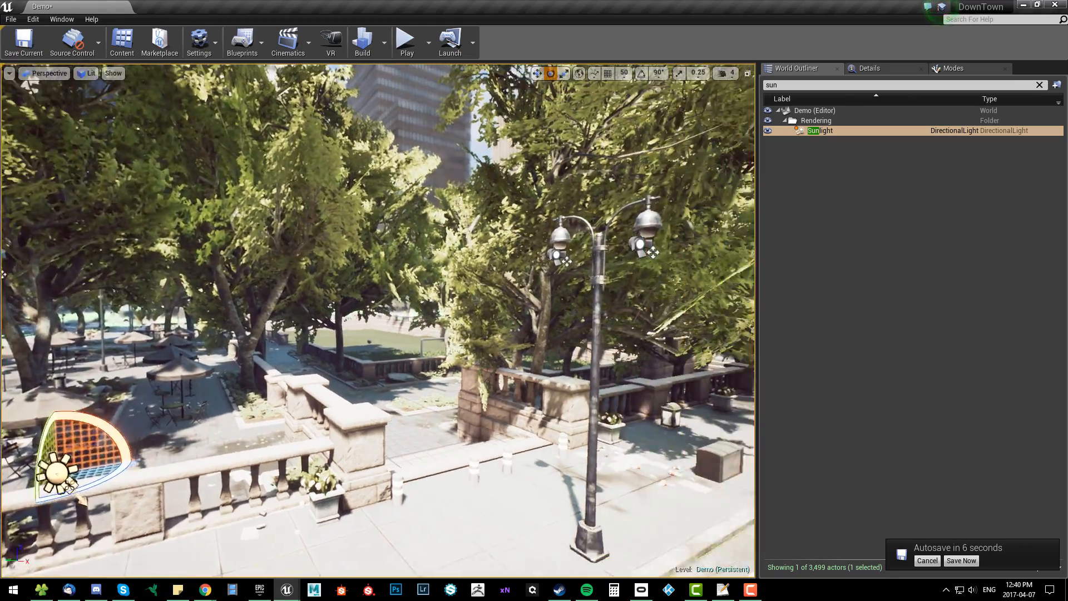
right_drag(456, 302, 483, 298)
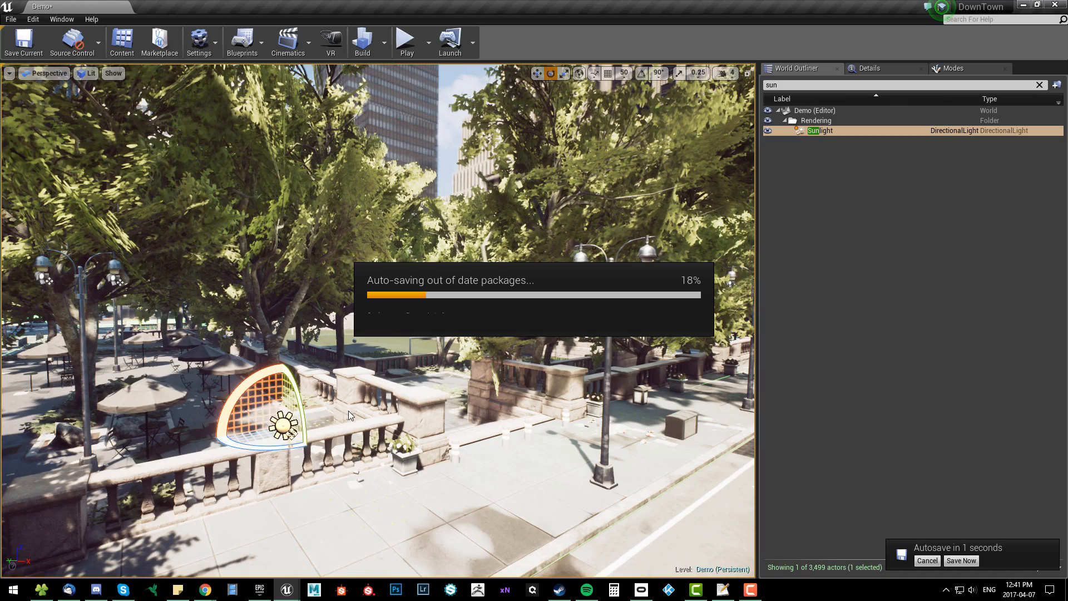
key(s)
right_drag(421, 424, 309, 405)
key(w)
right_drag(502, 371, 486, 377)
key(w)
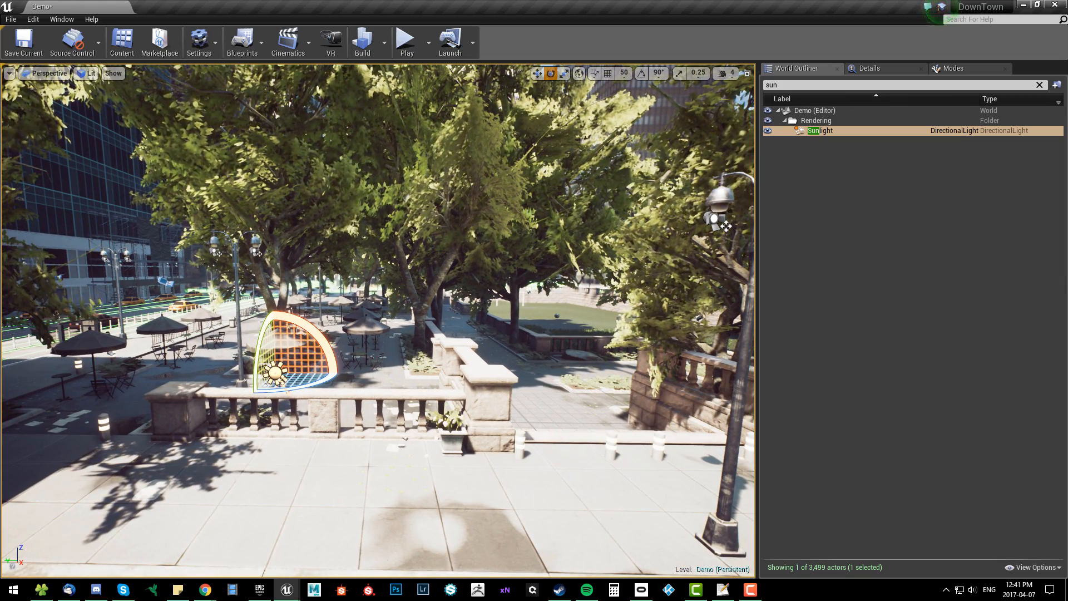
Step: In the Chrome documentation page, look up the configuration file and console variable that enable Light Propagation Volumes
key(alt+Tab)
double_click(261, 52)
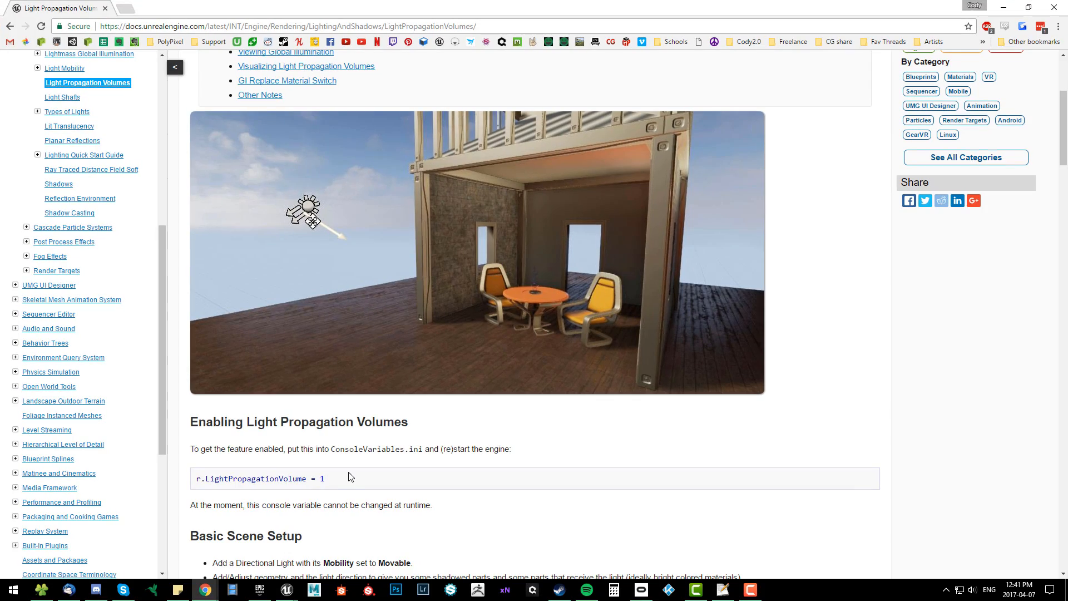
drag(350, 477, 192, 472)
drag(331, 449, 469, 449)
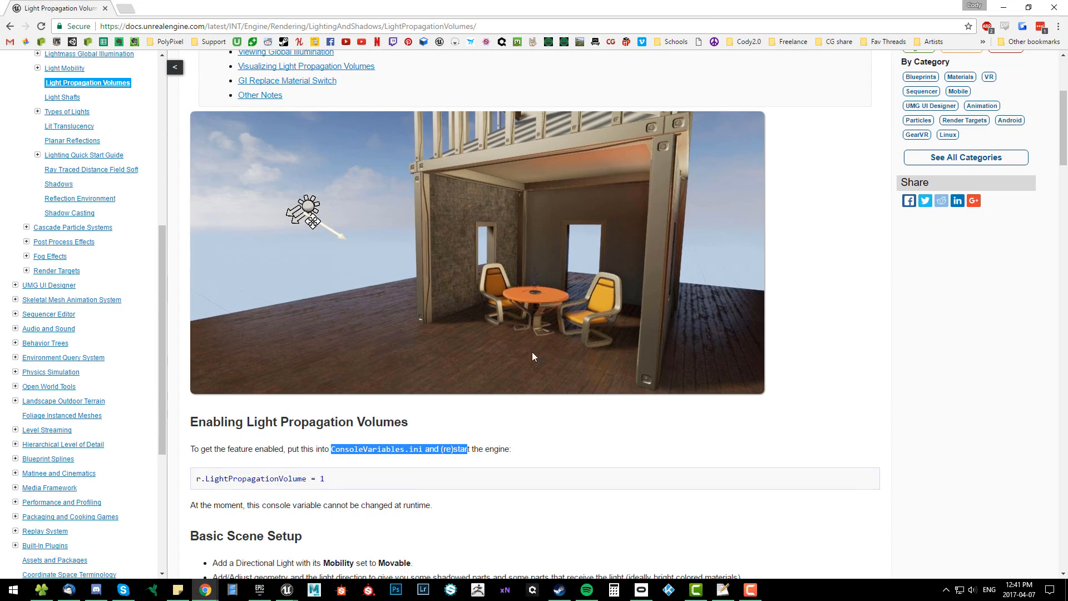
key(alt+Tab)
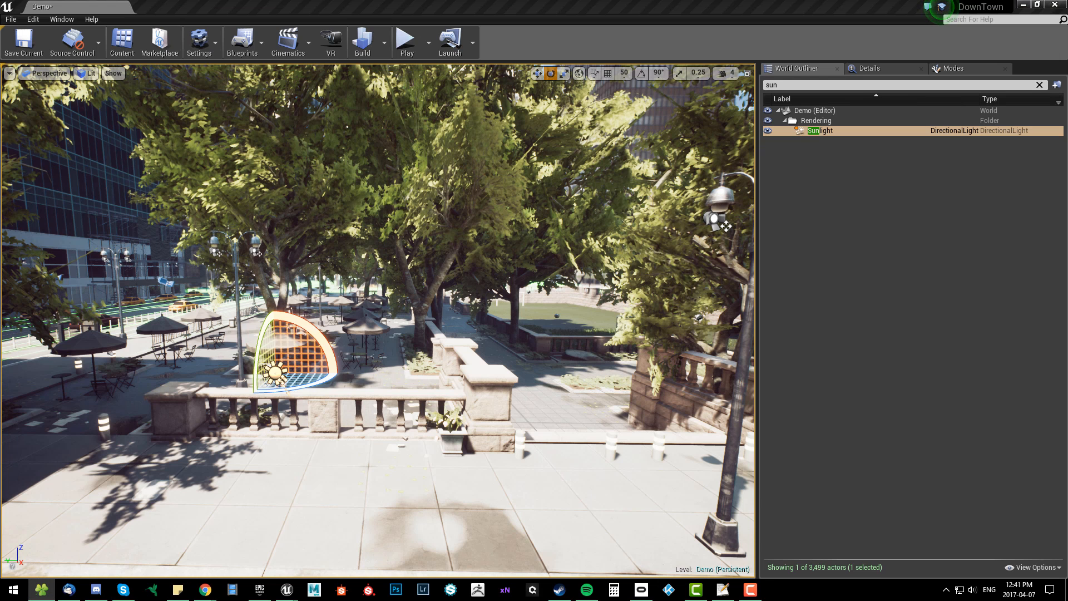
Step: Find ConsoleVariables in the UE_4.15 engine's Config folder and check its r.LightPropagationVolume = 1 line in Notepad++
click(42, 590)
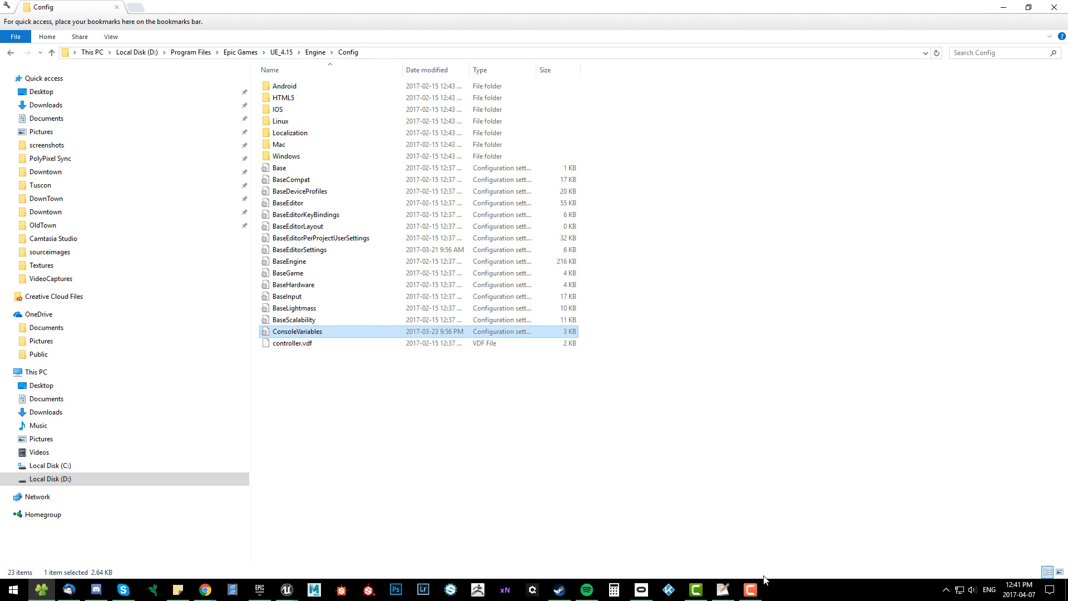
click(723, 590)
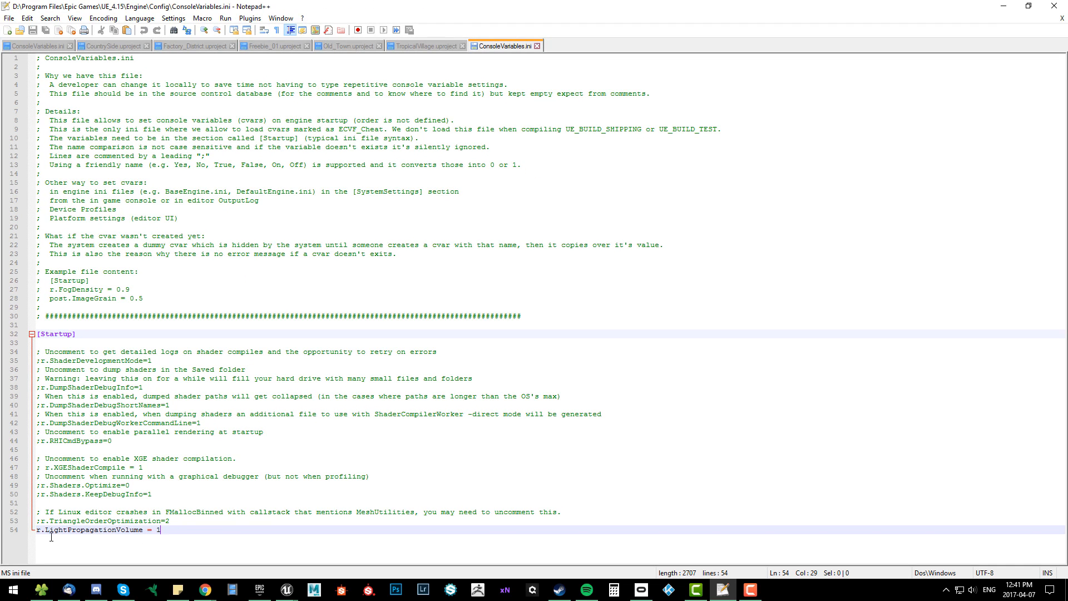
shift+click(37, 530)
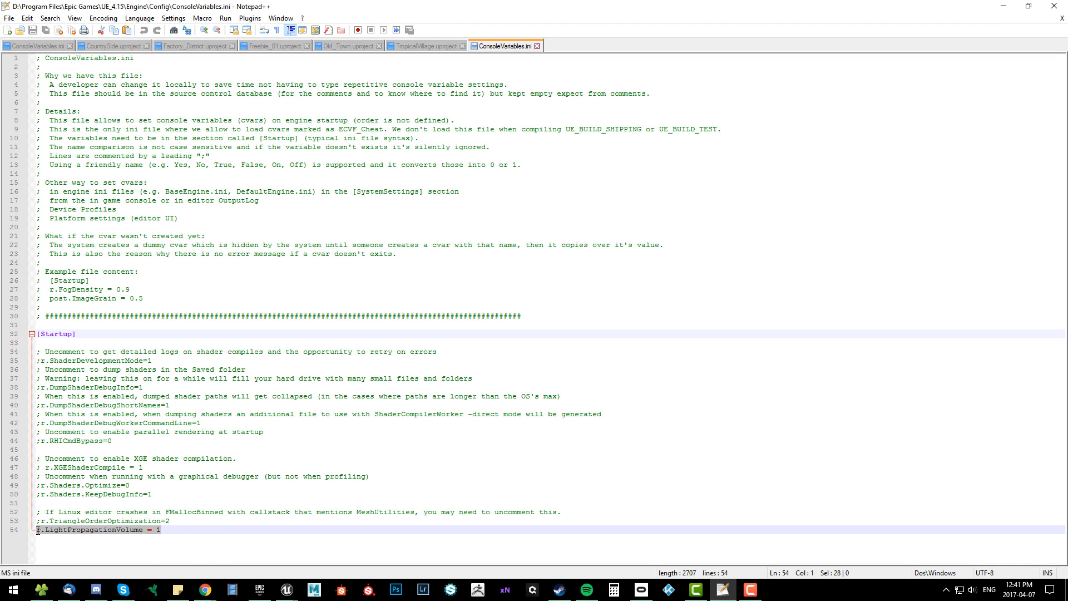
click(180, 545)
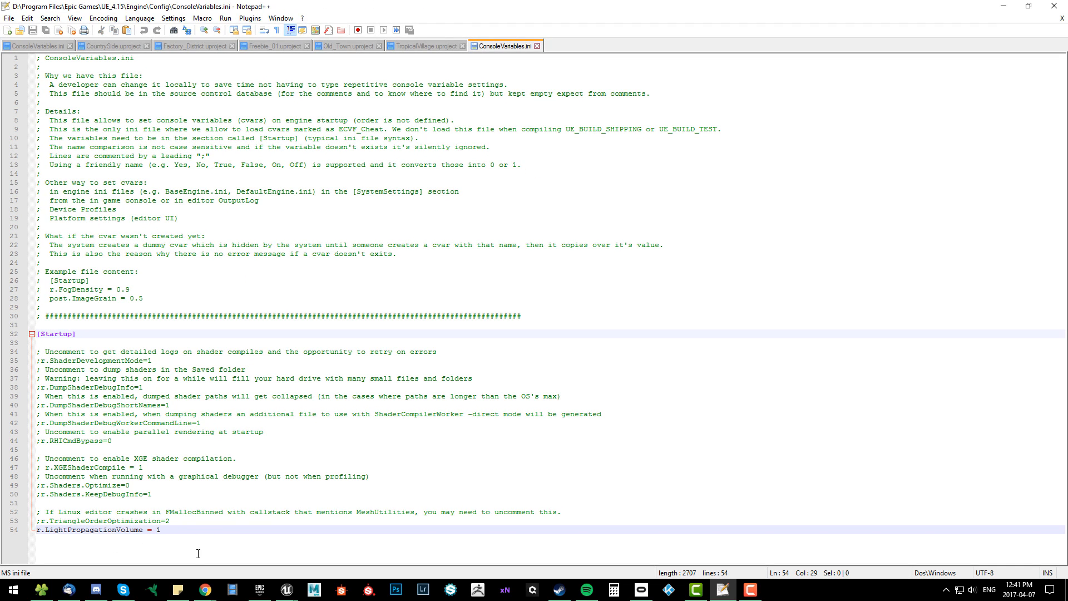
key(alt+Tab)
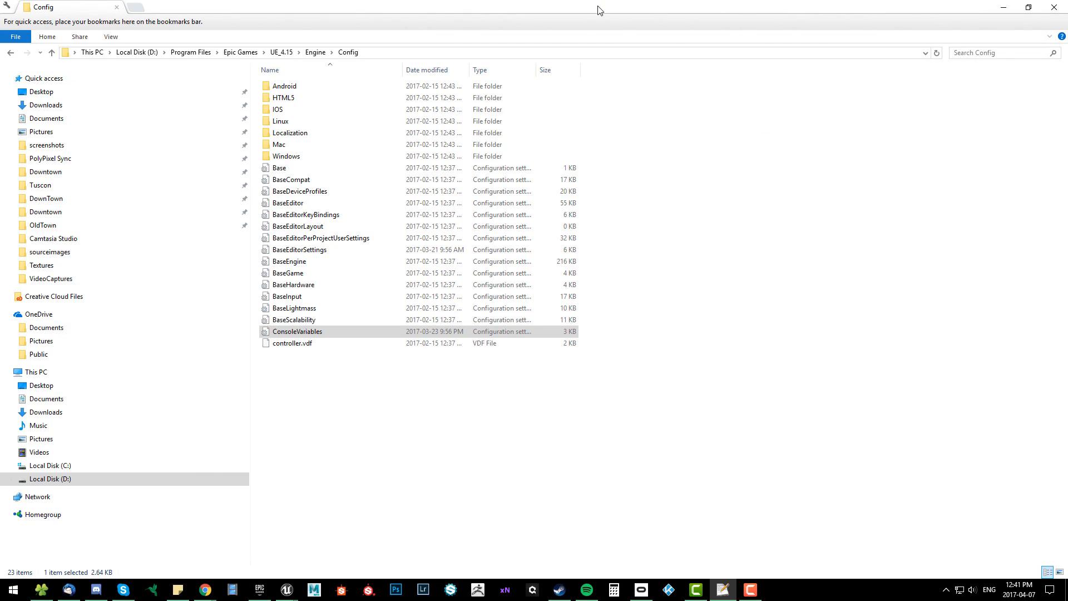
key(alt+Tab)
Step: In Unreal Editor, show the Sunlight's details and examine its Mobility and Dynamic Indirect Lighting settings
drag(116, 251, 120, 167)
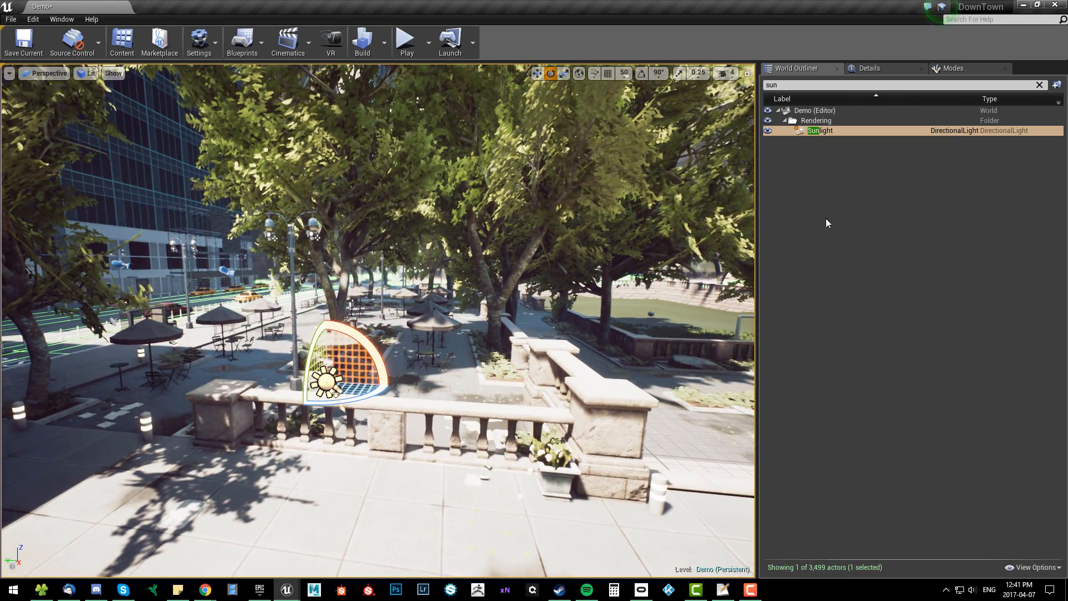
mouse_move(432, 233)
right_down()
mouse_move(414, 232)
mouse_move(432, 229)
right_up()
click(878, 69)
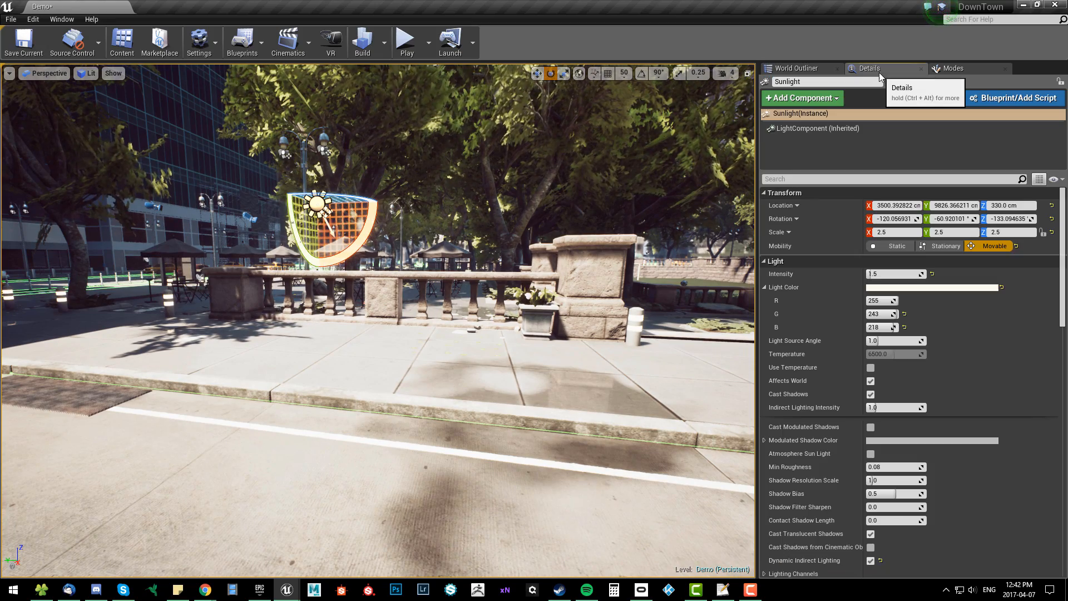
alt+drag(418, 230, 384, 301)
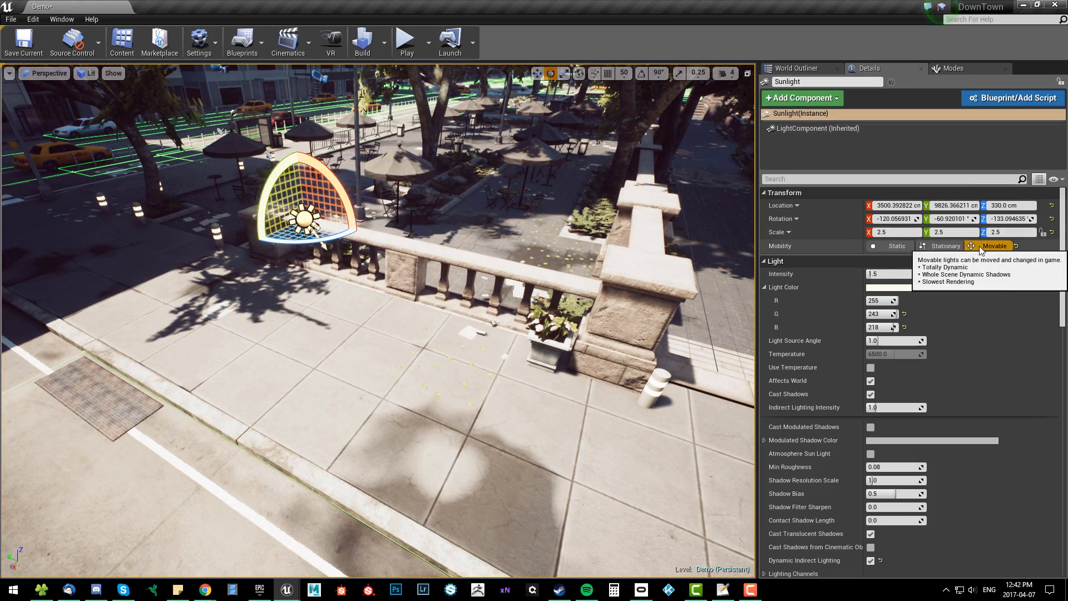
scroll(967, 423, down, 3)
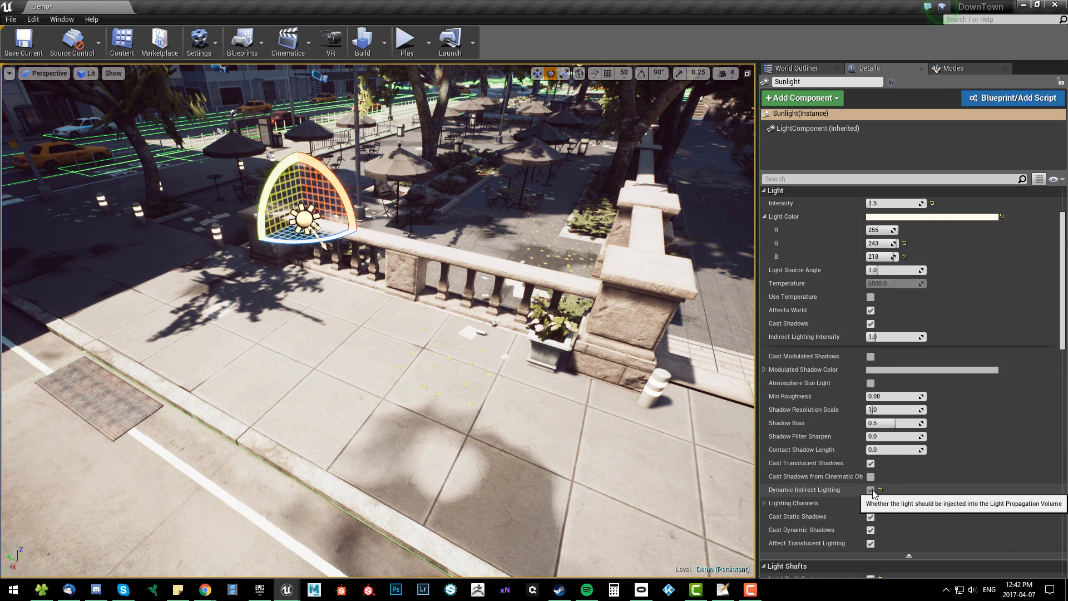
Step: Turn the Sunlight's Dynamic Indirect Lighting off and back on to compare its effect on the scene
click(872, 492)
alt+drag(585, 332, 636, 303)
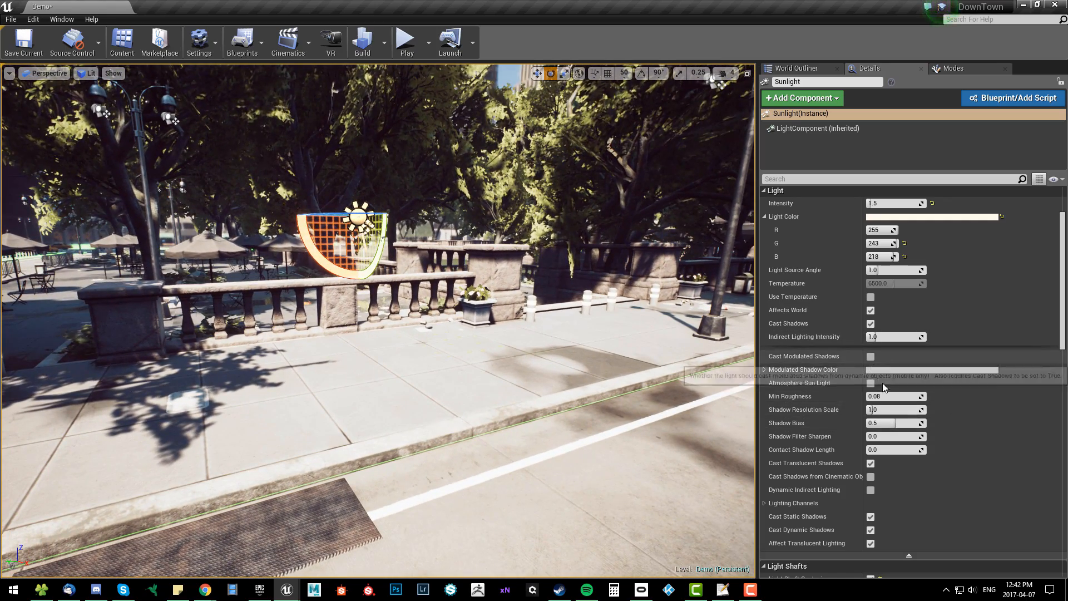
click(871, 491)
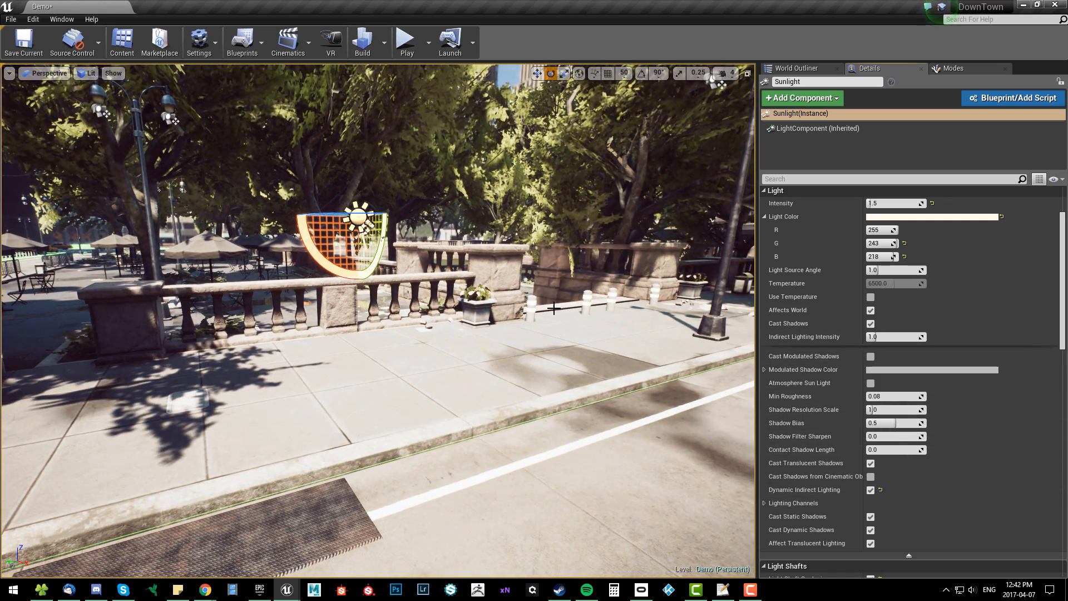
Step: Try out different Indirect Lighting Intensity values on the Sunlight, settling at about 1.98
alt+drag(554, 308, 676, 372)
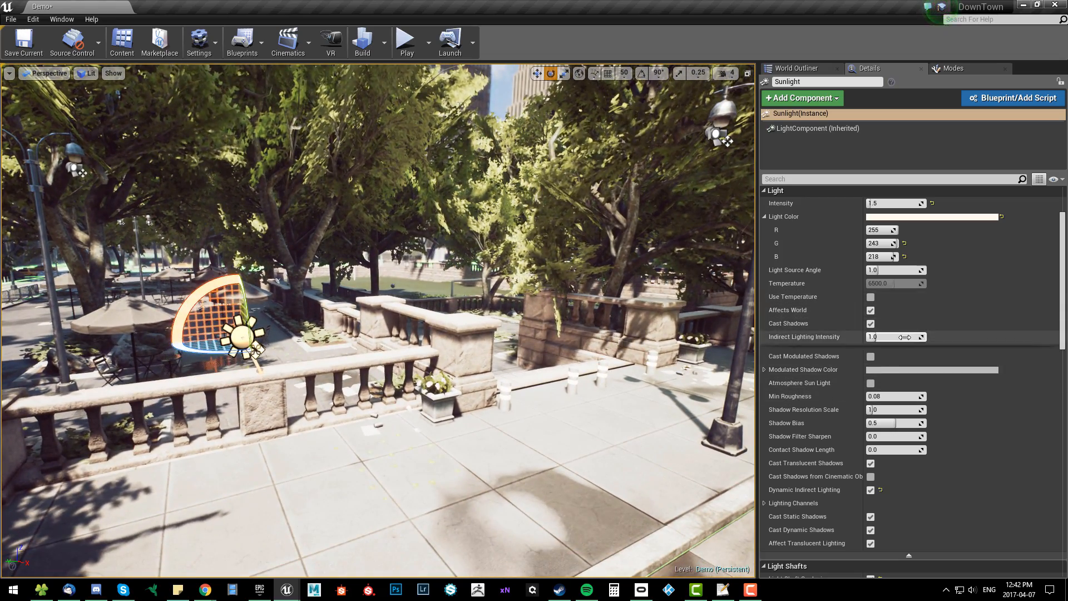
mouse_move(890, 336)
mouse_down()
mouse_move(945, 336)
mouse_move(902, 336)
mouse_up()
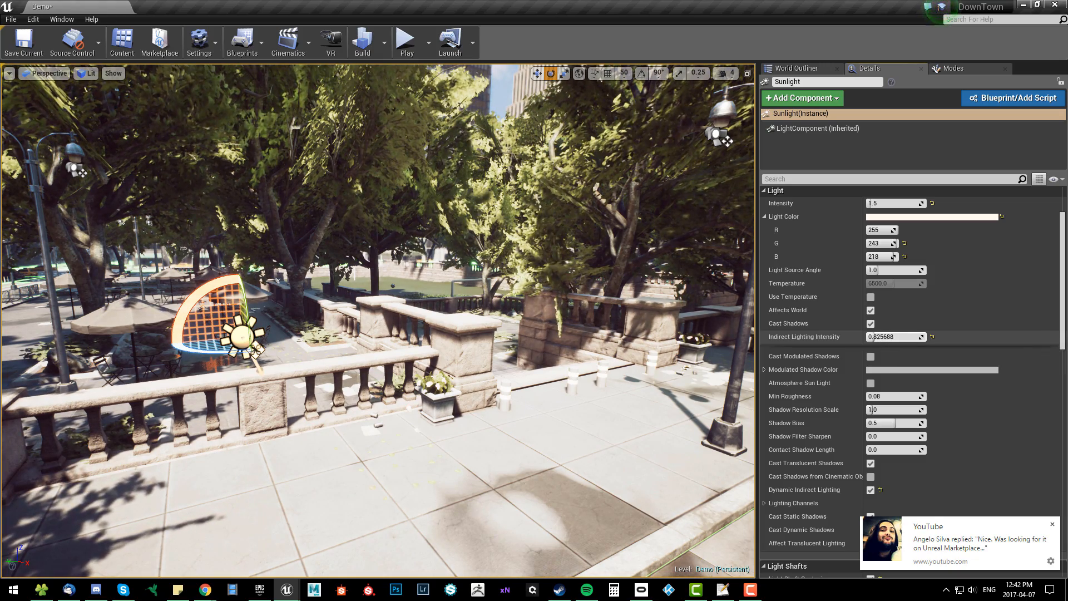
drag(879, 337, 912, 336)
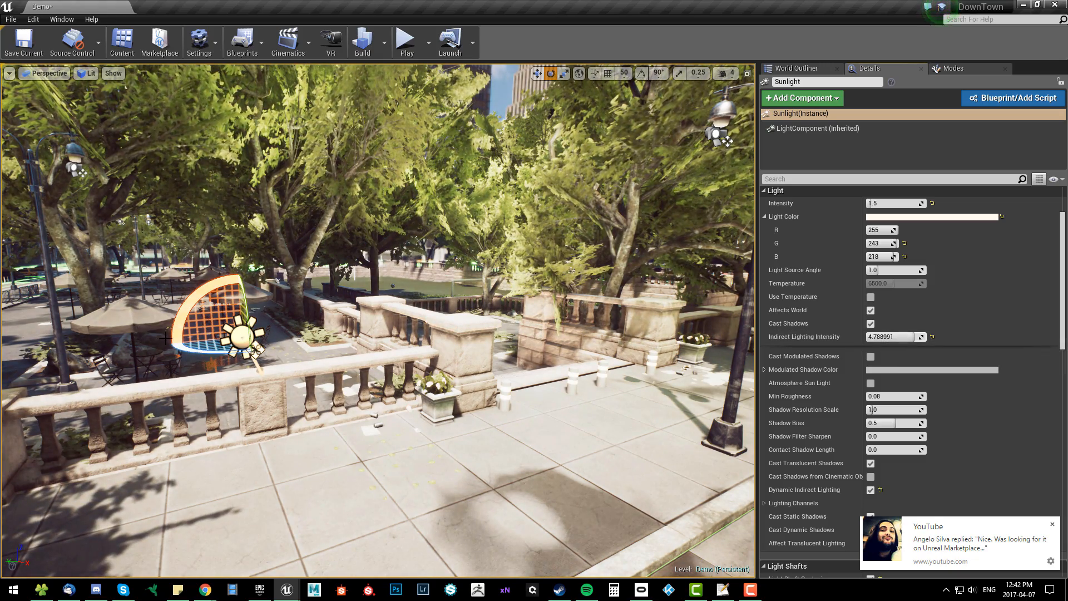
Step: Rotate the Sunlight around its vertical axis to light the plaza from a different side
drag(195, 354, 239, 354)
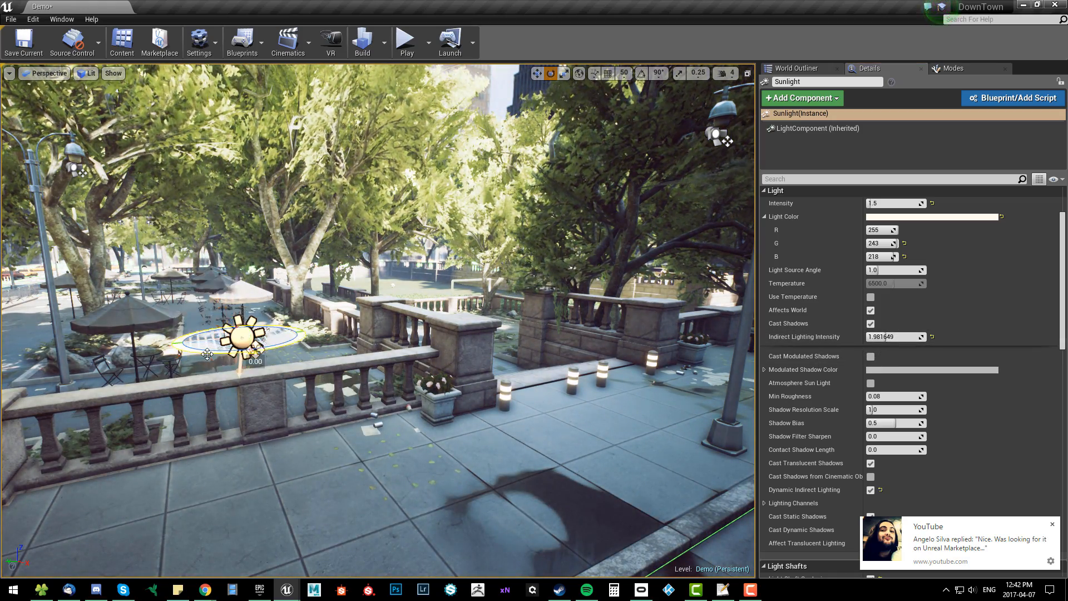
drag(228, 353, 307, 348)
drag(207, 349, 259, 349)
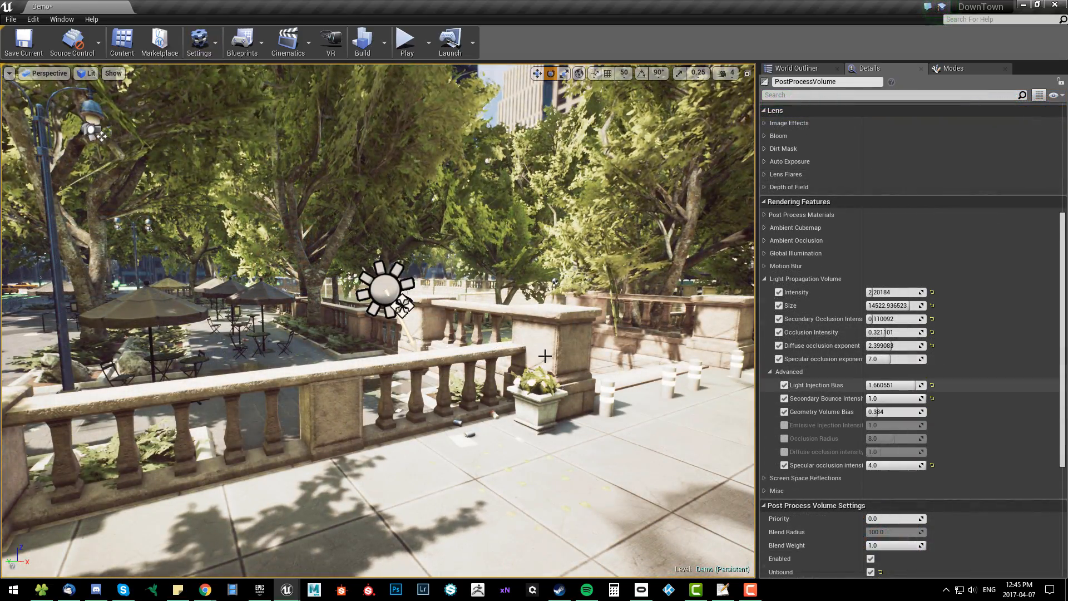
Step: Set the PostProcessVolume's Light Propagation Volume Light Injection Bias to about 1.72
mouse_move(543, 358)
right_down()
mouse_move(667, 358)
mouse_move(501, 356)
mouse_move(534, 356)
right_up()
key(w)
key(s)
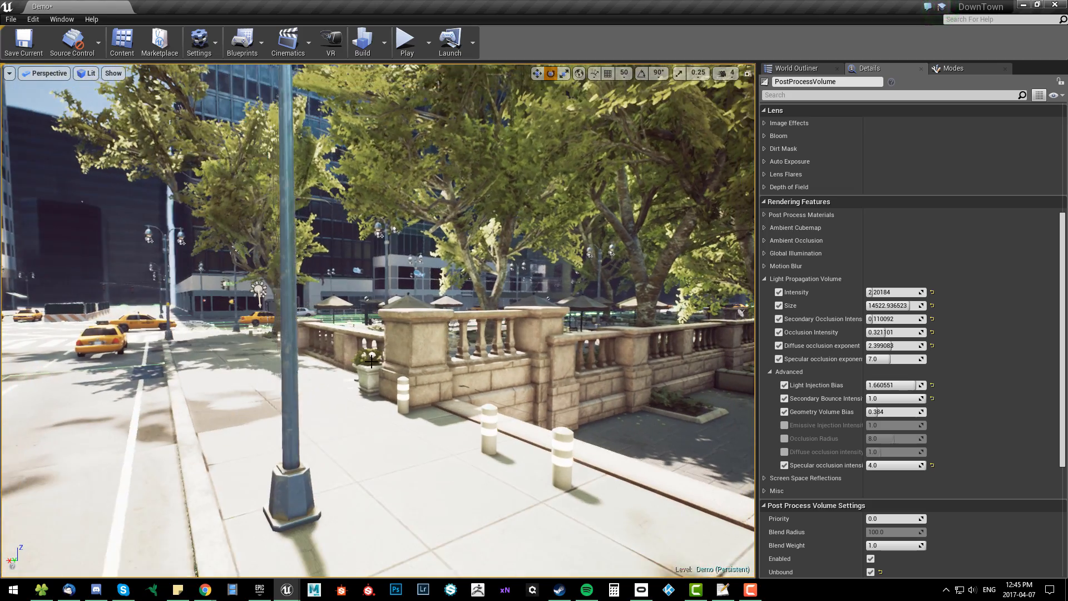
mouse_move(913, 385)
mouse_down()
mouse_move(889, 386)
mouse_move(909, 385)
mouse_up()
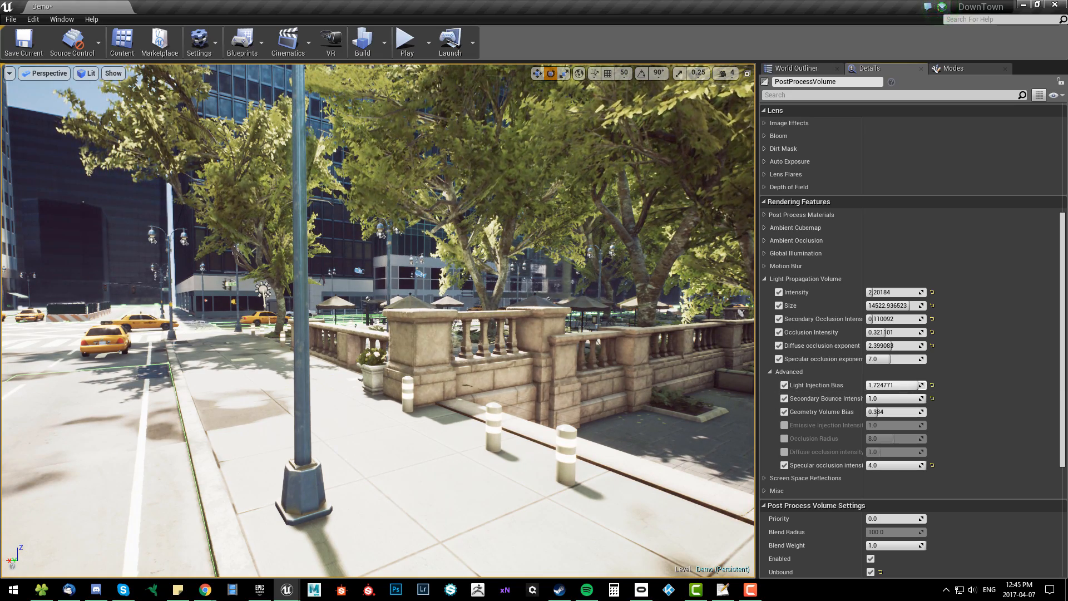
right_drag(624, 362, 620, 347)
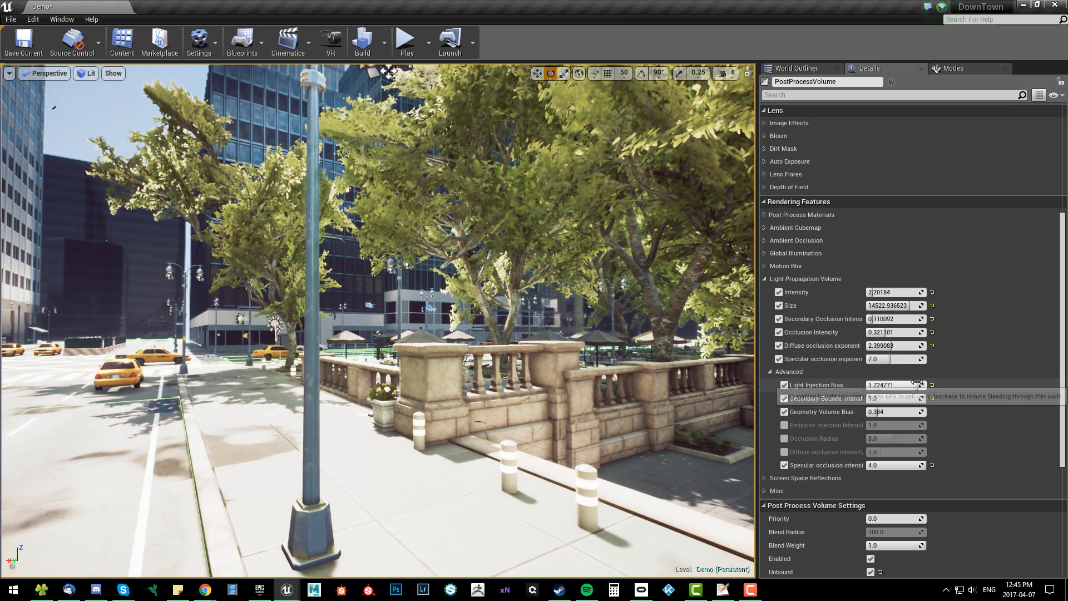
Step: Fine-tune the Light Injection Bias to about 1.52, checking the shading around the stone balustrade and beneath the trees
mouse_move(917, 384)
mouse_down()
mouse_move(945, 384)
mouse_move(886, 385)
mouse_move(908, 384)
mouse_up()
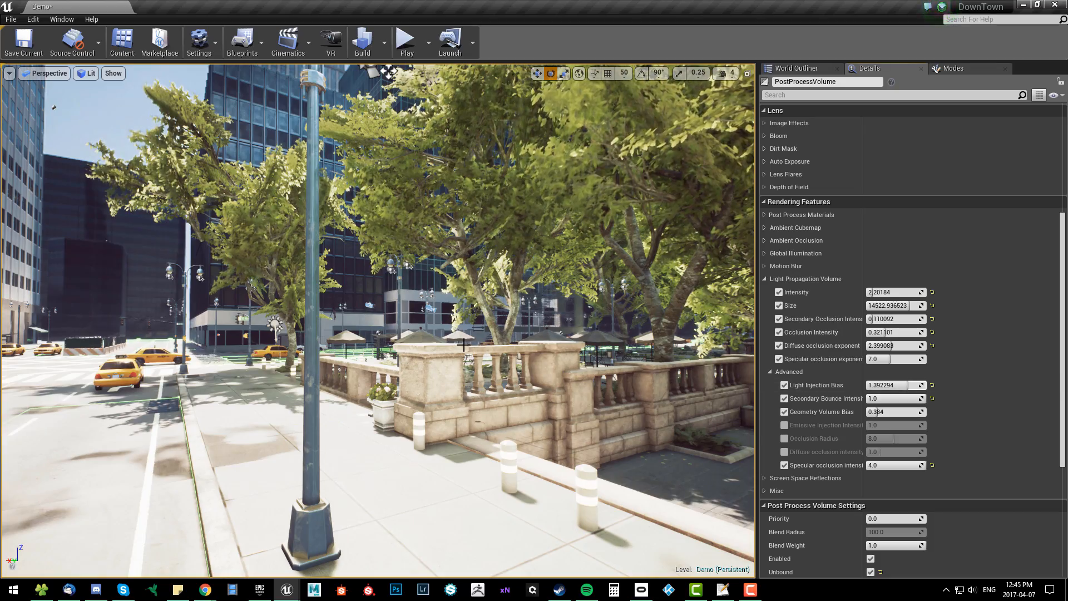
right_drag(667, 373, 698, 384)
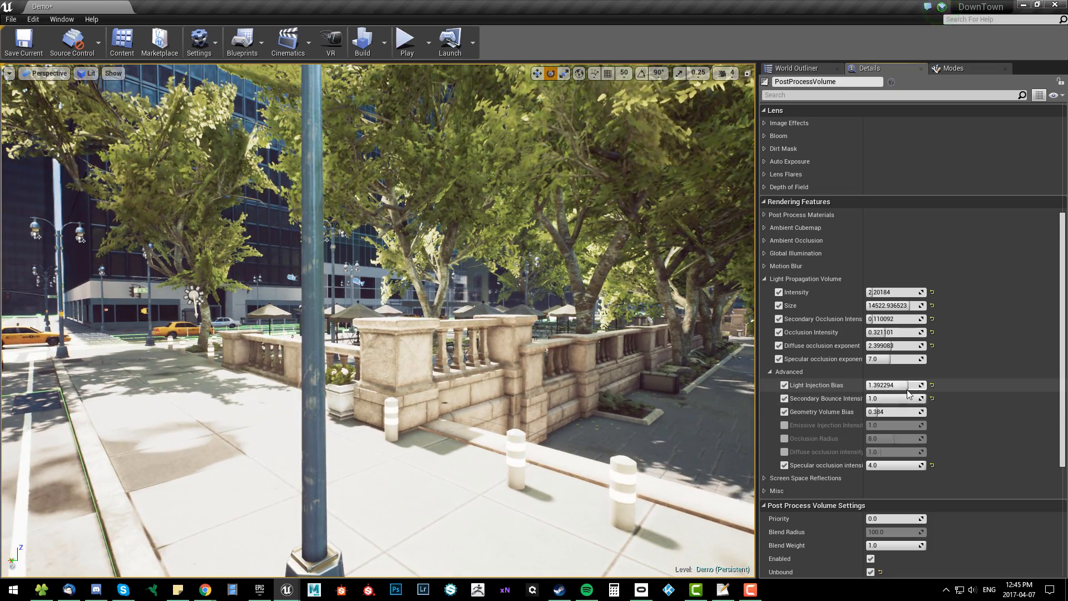
drag(908, 386, 909, 387)
right_drag(464, 343, 640, 361)
right_drag(400, 363, 388, 363)
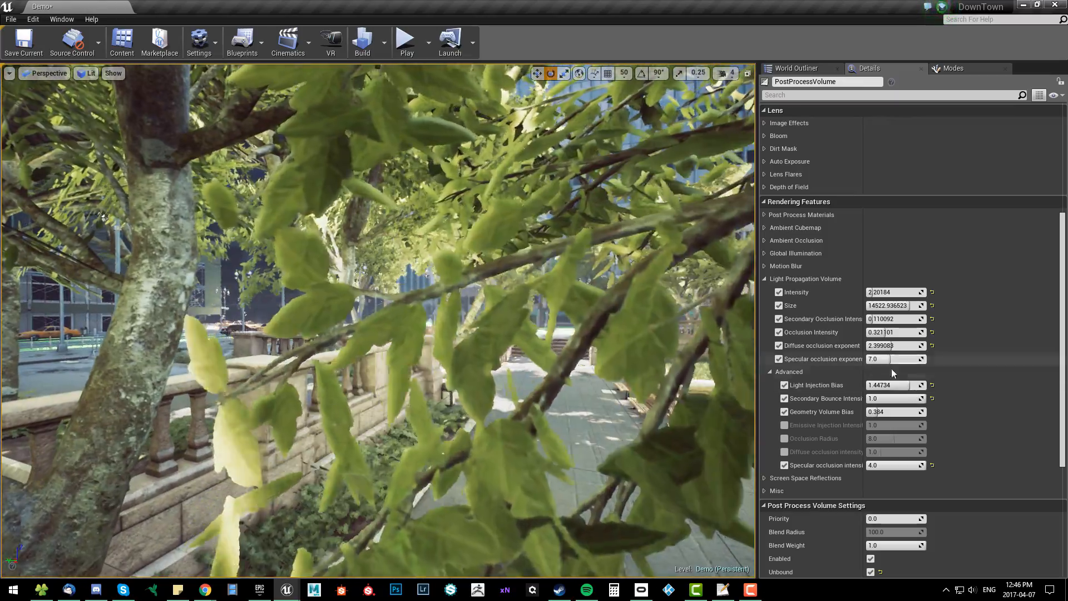
drag(891, 385, 894, 385)
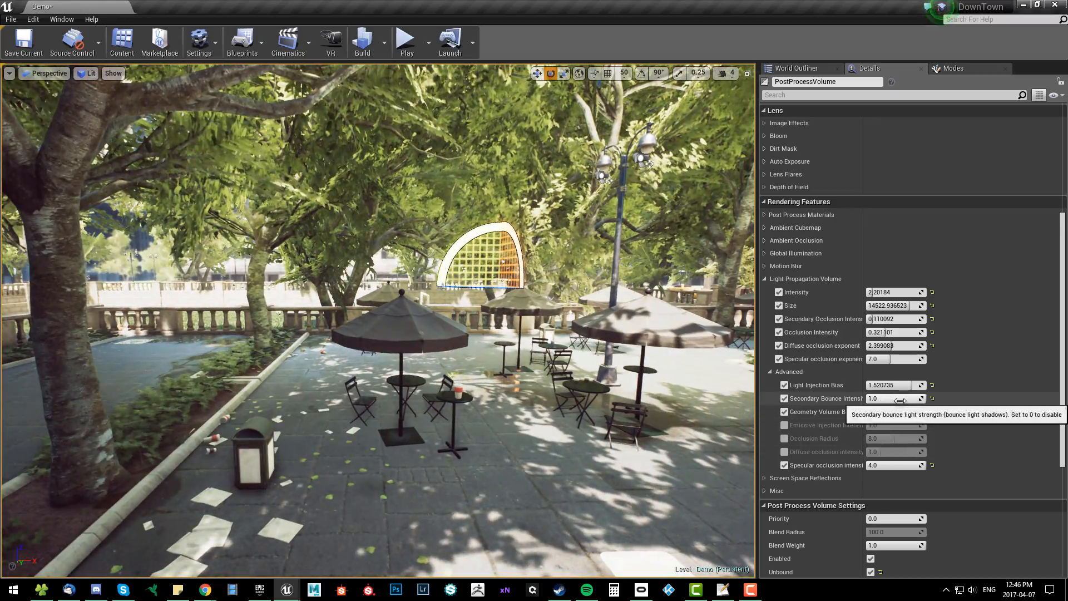
Step: Compare Secondary Bounce Intensity at 0 and 1.0, keeping 1.0, and set Secondary Occlusion Intensity to about 0.42
drag(896, 399, 867, 399)
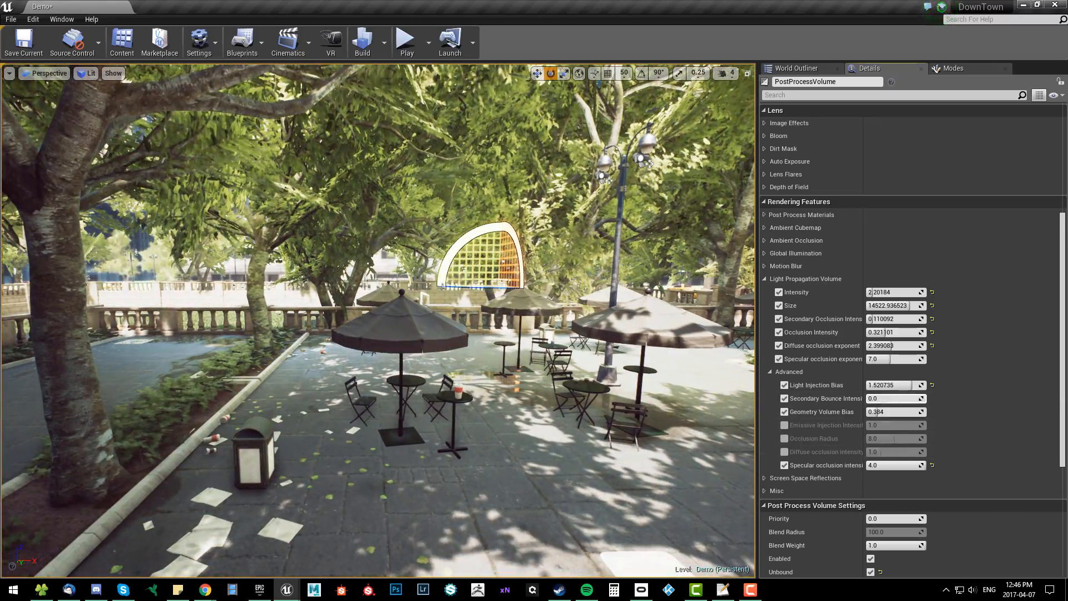
key(s)
right_drag(609, 406, 498, 409)
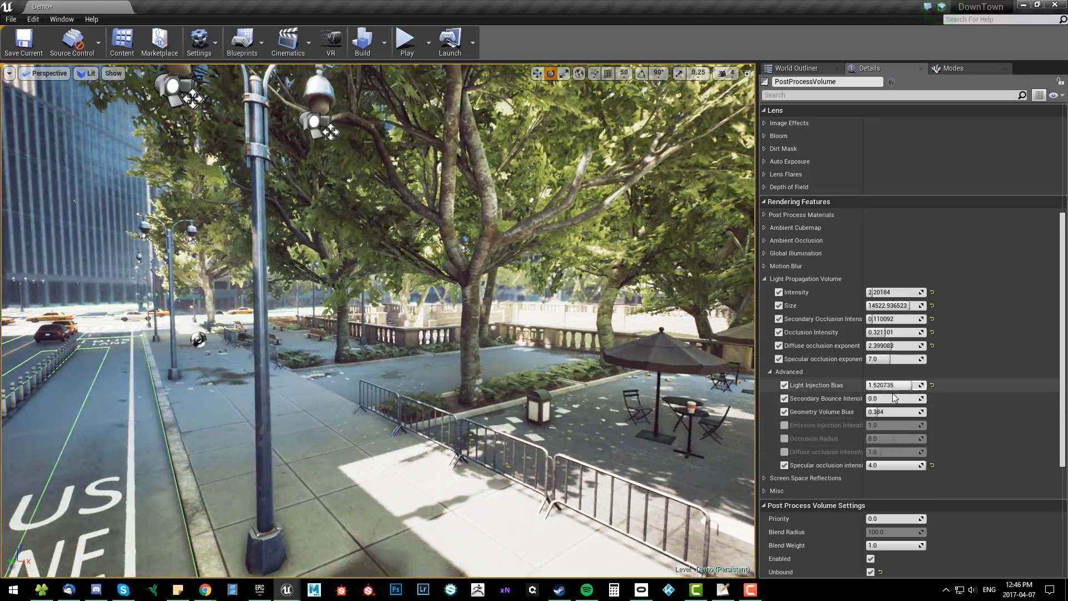
drag(890, 399, 950, 399)
mouse_move(881, 318)
mouse_down()
mouse_move(919, 319)
mouse_move(890, 319)
mouse_up()
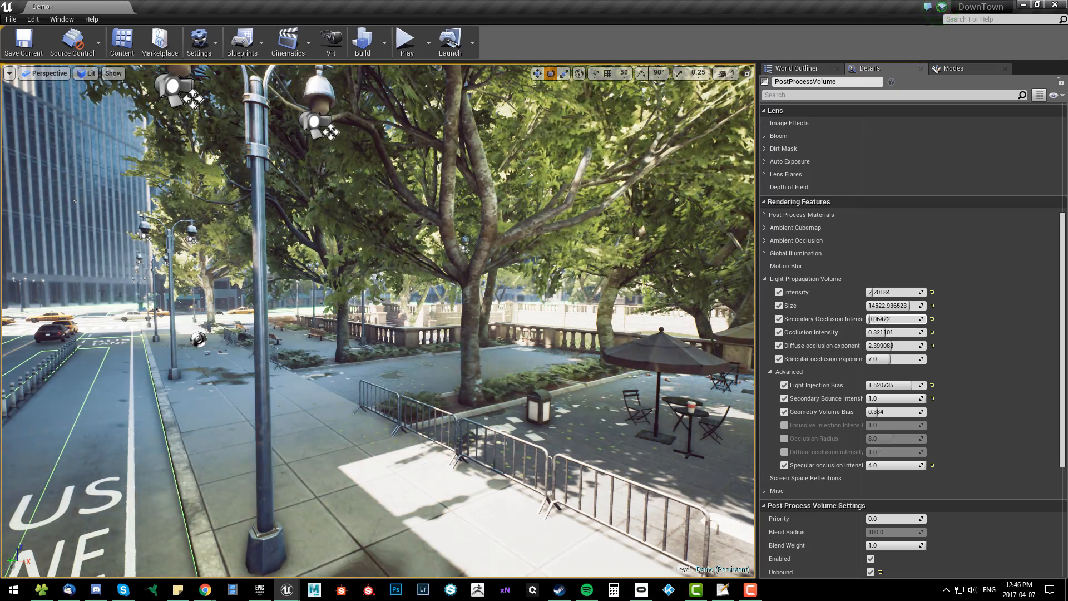
Step: Examine the indirect lighting under the plaza trees, along the sidewalk and at the street corner by the bus lane
mouse_move(612, 361)
right_down()
mouse_move(579, 367)
mouse_move(623, 362)
right_up()
key(s)
key(w)
right_drag(495, 351, 494, 359)
key(q)
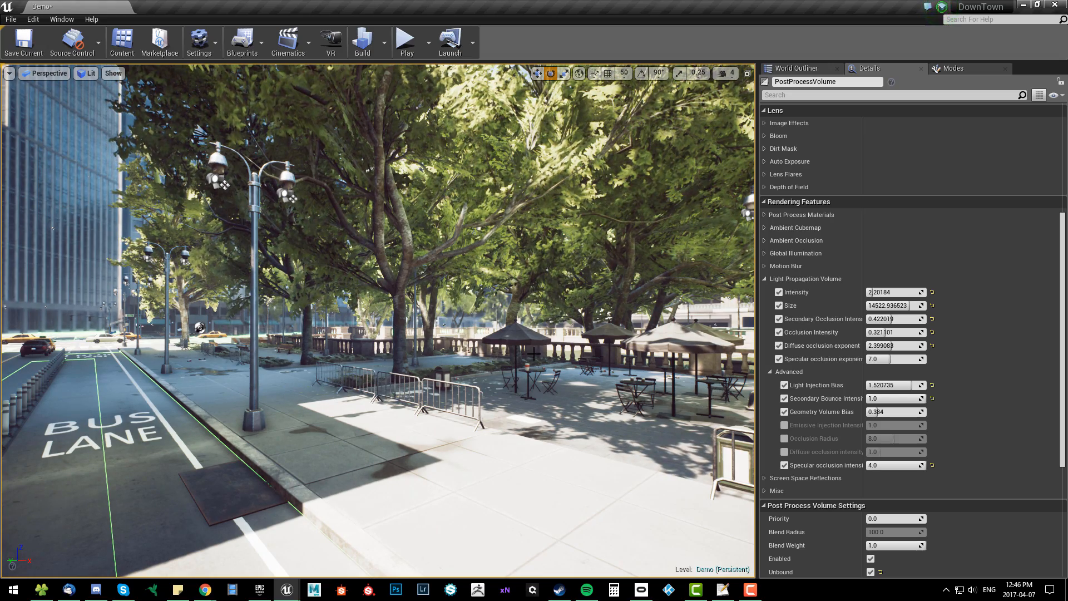
key(w)
right_drag(501, 334, 501, 273)
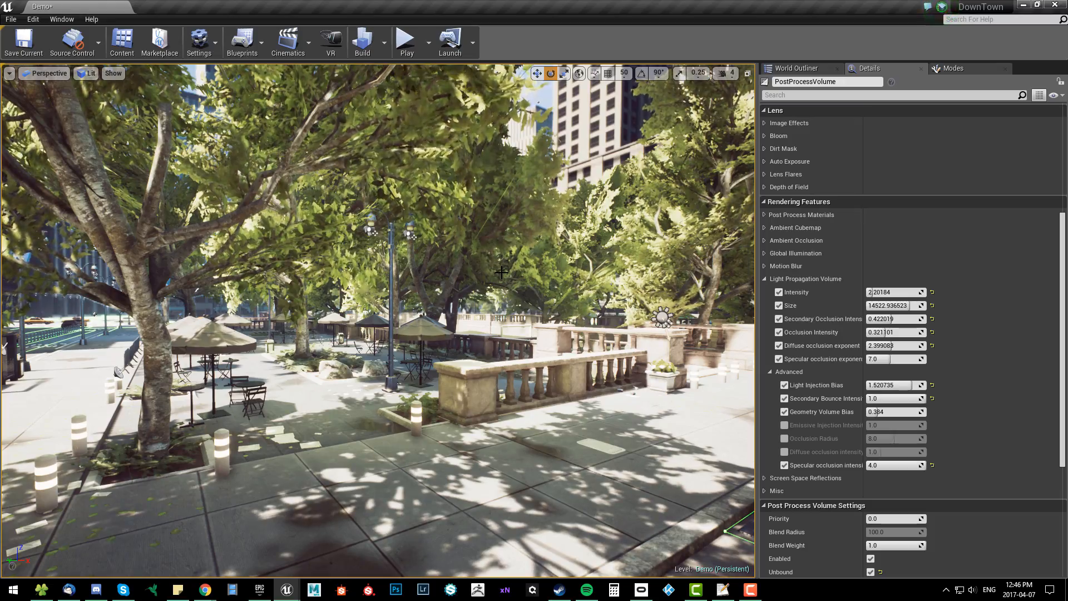
right_drag(471, 324, 431, 326)
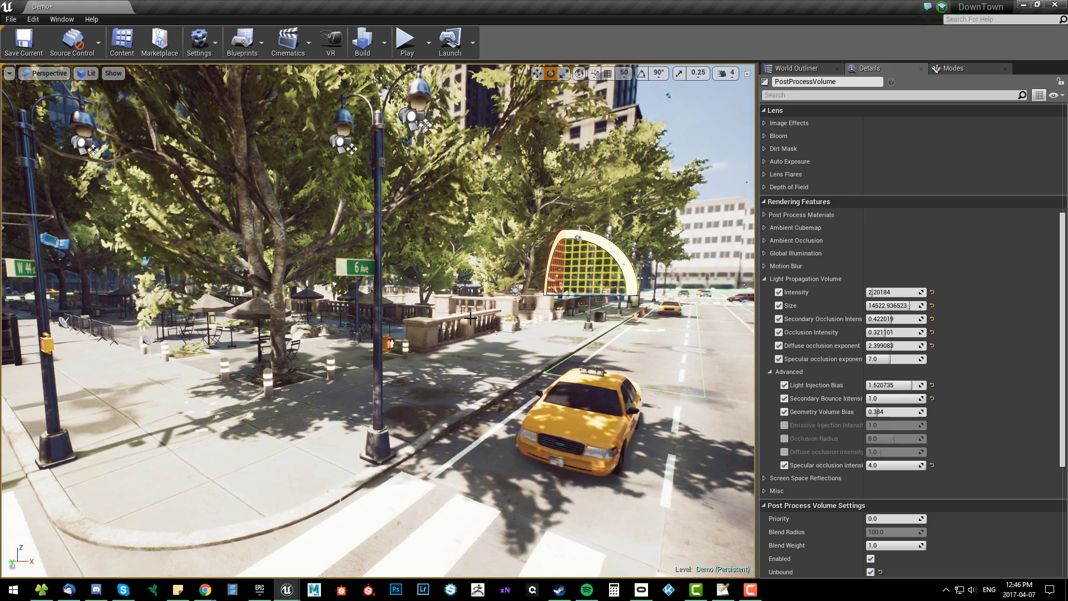
right_drag(471, 318, 334, 320)
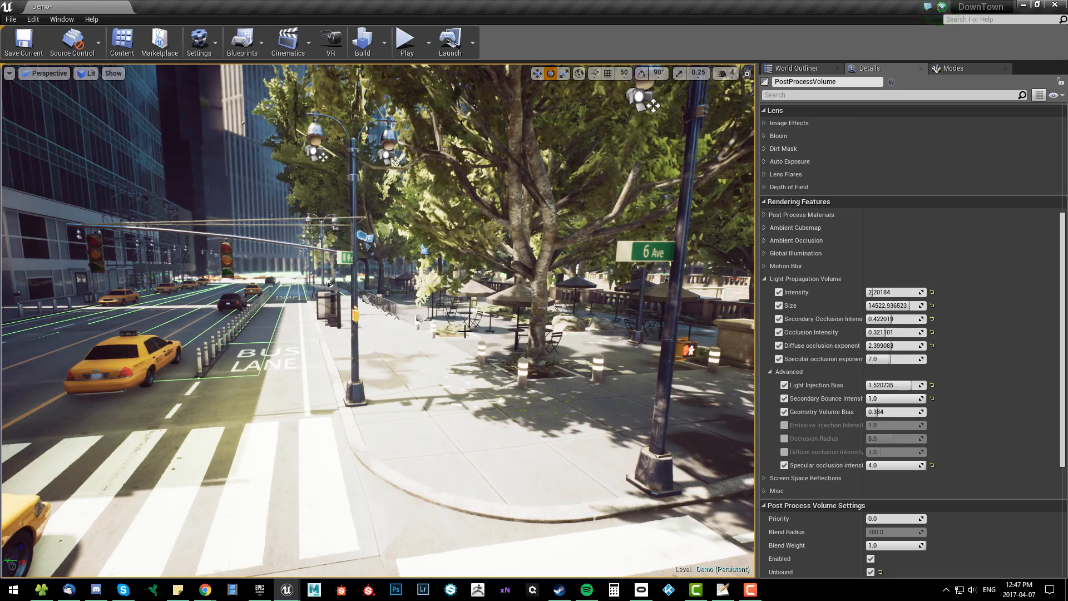
right_drag(464, 331, 605, 308)
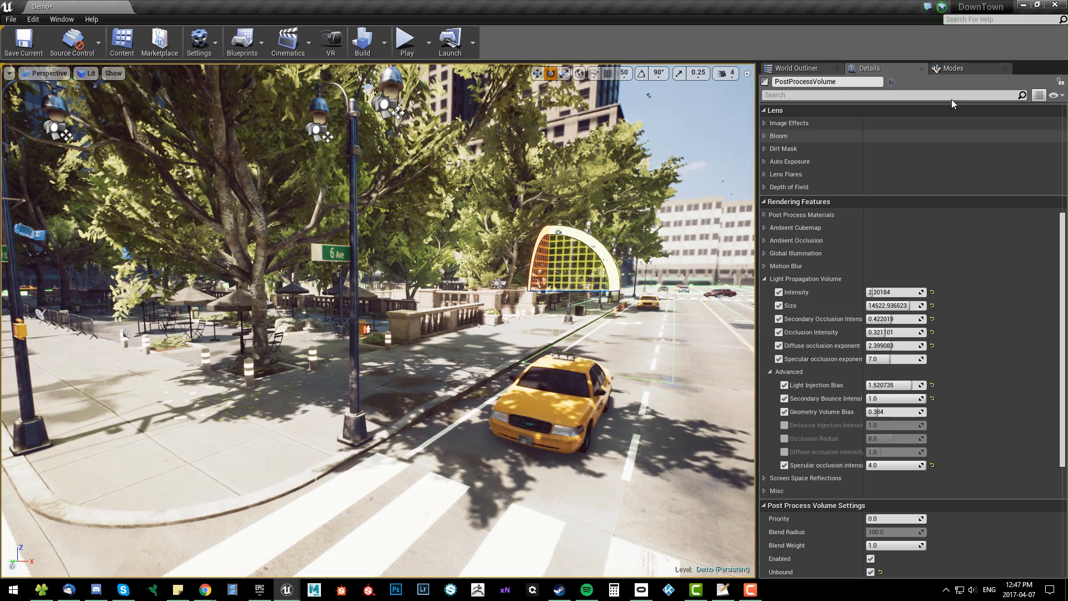
Step: Find the Sunlight by searching the level's actors for "sun" and rotate it to shift the shadows on the street corner
click(797, 67)
click(824, 132)
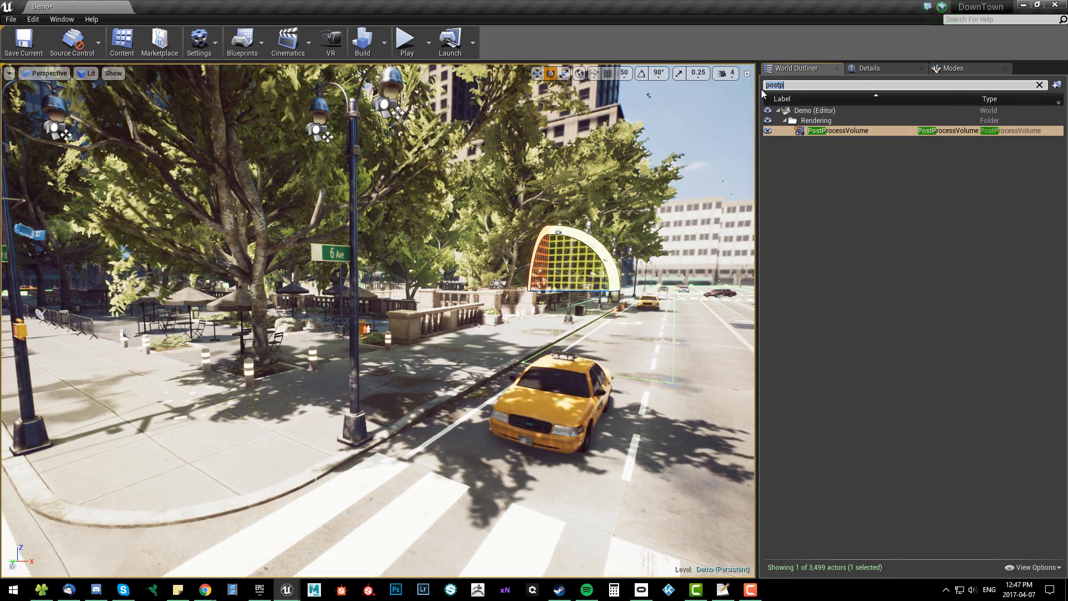
text(sun)
click(872, 130)
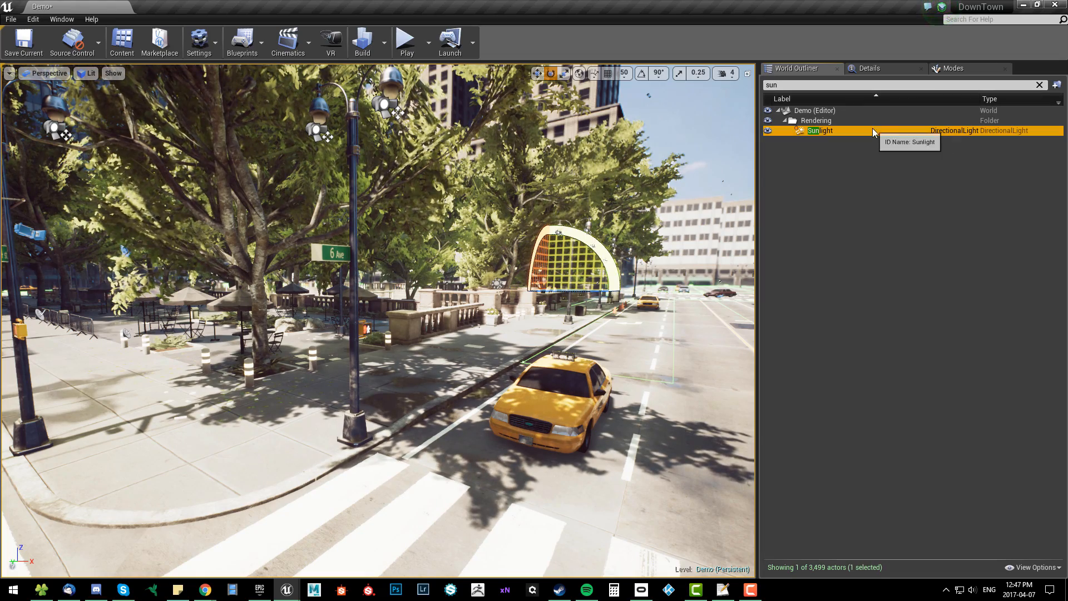
drag(604, 251, 514, 286)
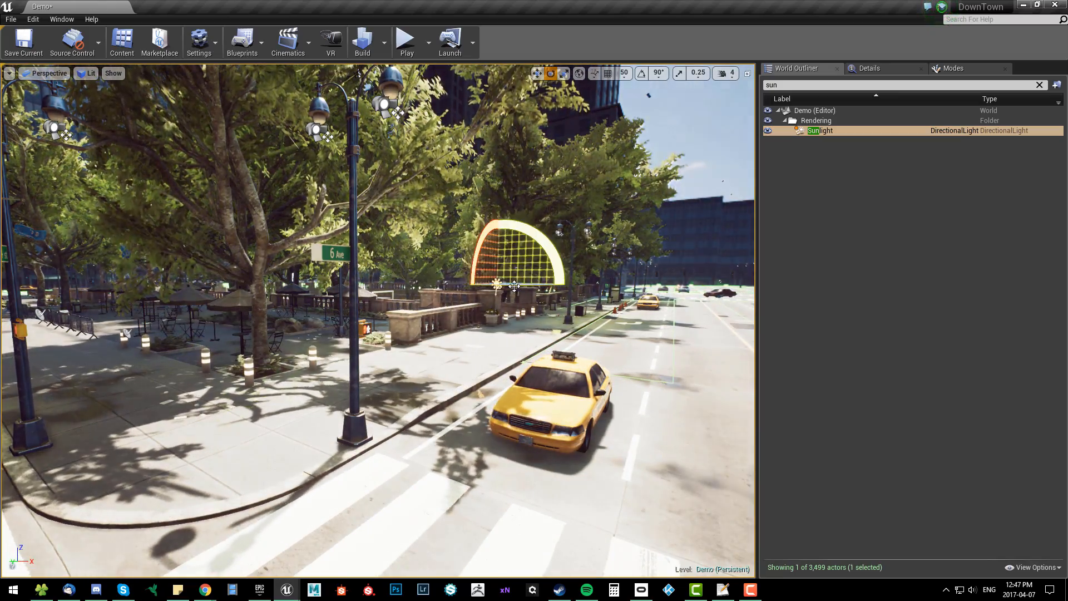
Step: Rotate the Sunlight around its vertical axis to relight the sidewalk beside the plaza balustrade
key(w)
right_drag(514, 285, 562, 303)
drag(134, 344, 385, 345)
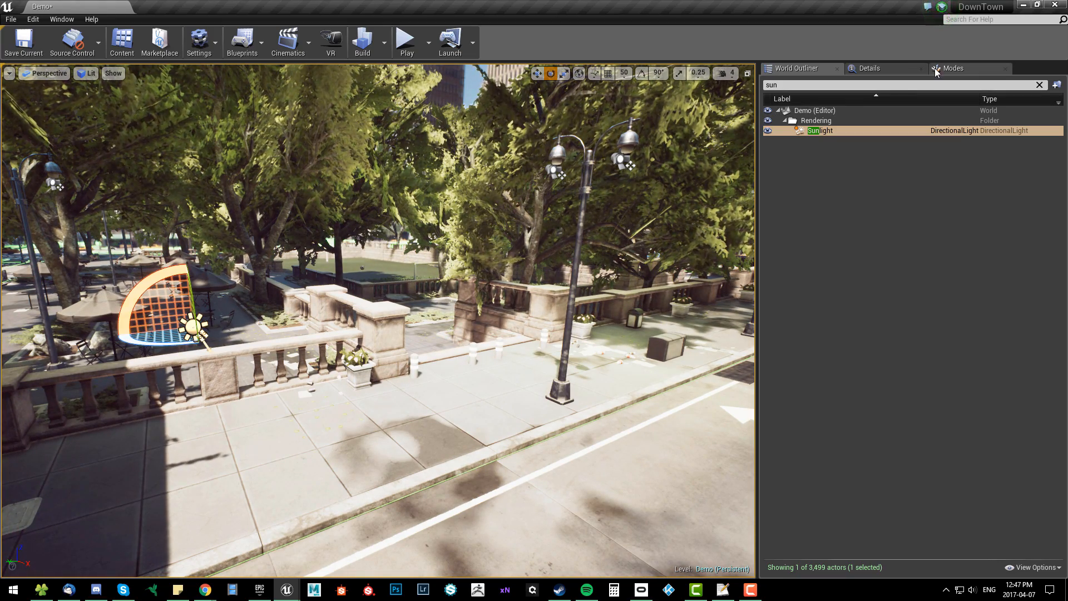
Step: Turn off the Sunlight's Dynamic Indirect Lighting, rotate the light slightly to compare, and turn the option back on
click(841, 131)
click(874, 69)
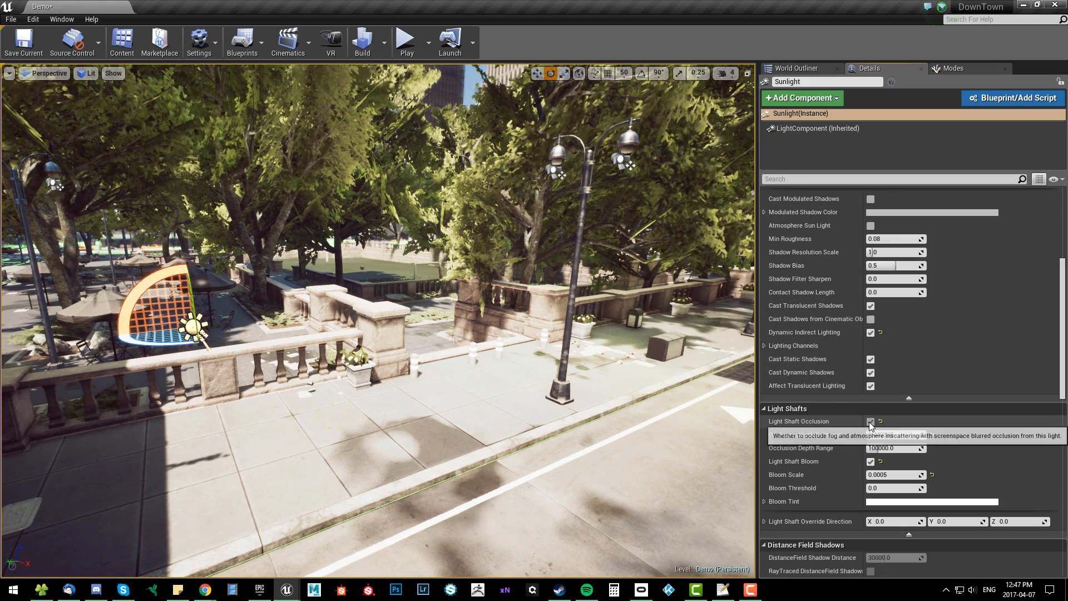
click(871, 333)
mouse_move(162, 343)
mouse_down()
mouse_move(194, 342)
mouse_move(237, 318)
mouse_move(189, 313)
mouse_move(120, 335)
mouse_move(167, 345)
mouse_up()
right_click(321, 340)
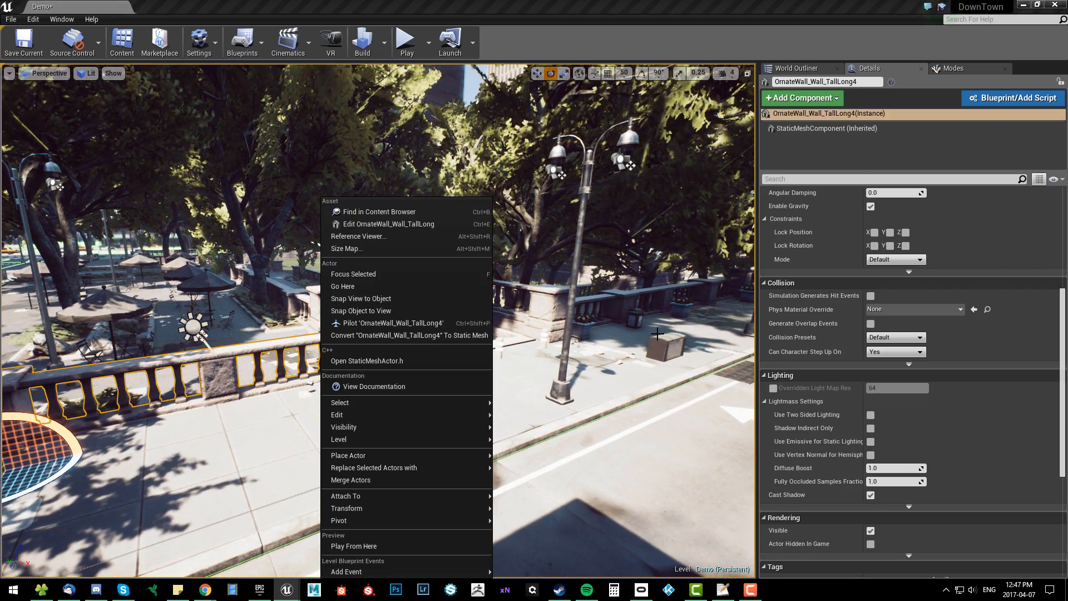
click(665, 16)
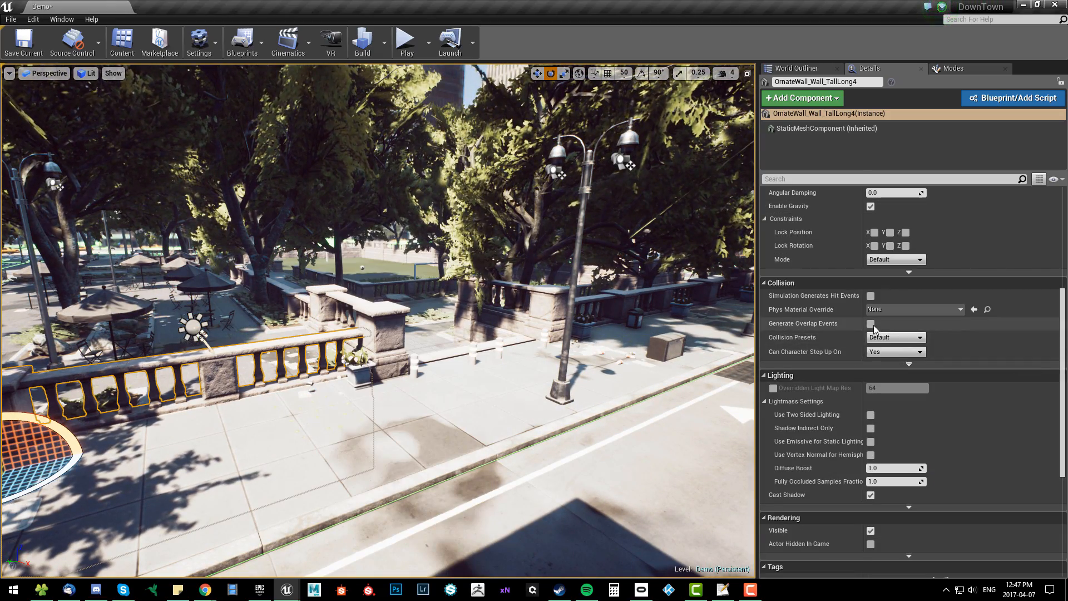
key(ctrl+z)
click(871, 332)
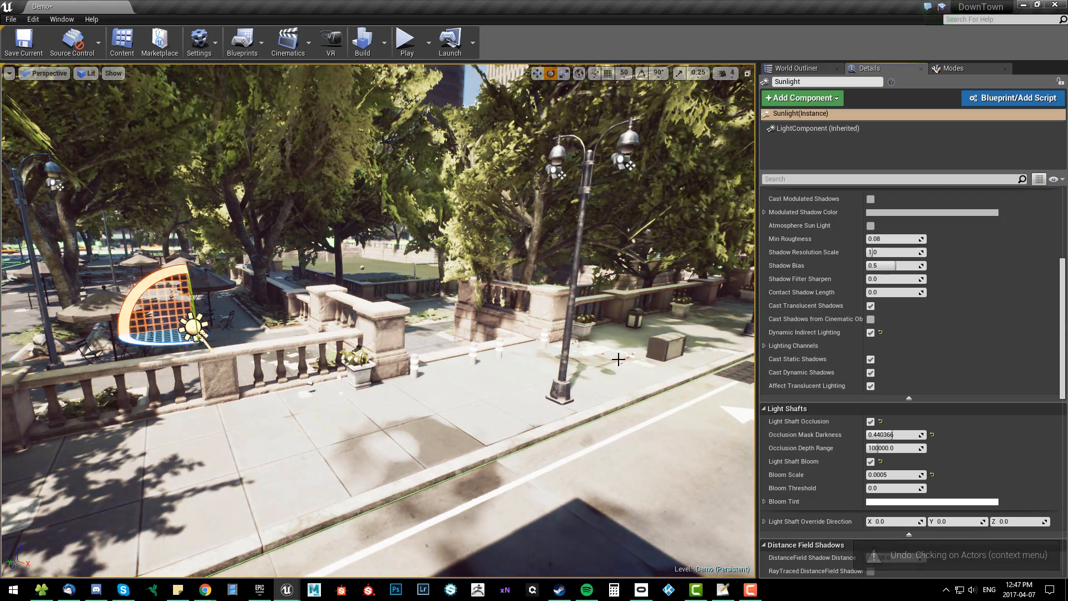
Step: Swing the Sunlight around its vertical axis with Dynamic Indirect Lighting on to relight the balustrade and sidewalk
drag(615, 358, 338, 346)
drag(205, 337, 278, 315)
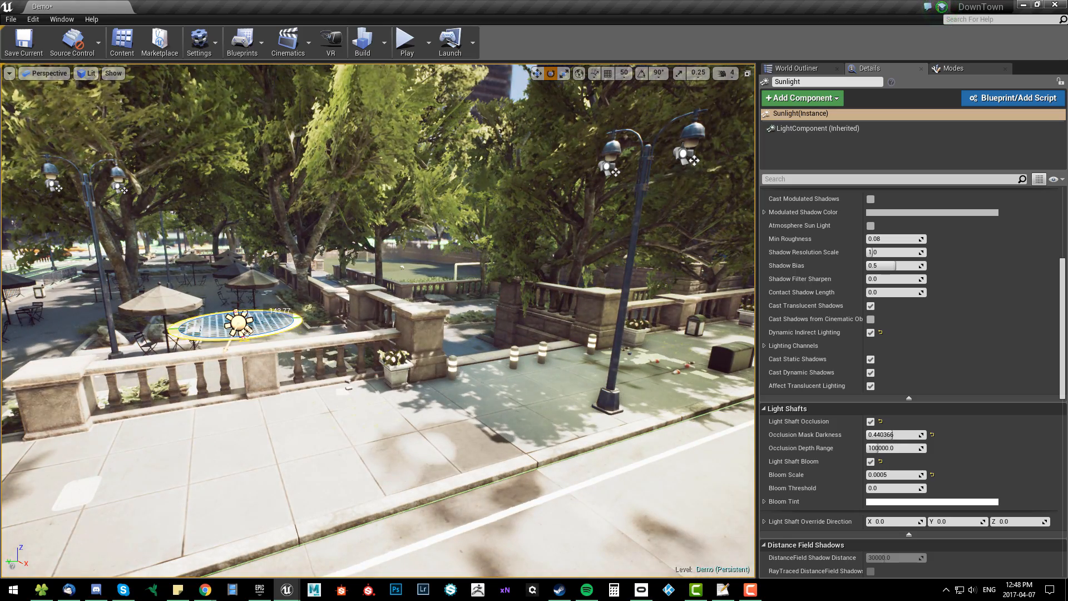
Step: Switch to Chrome and review the Light Propagation Volumes documentation, including the directional light and volume settings
key(alt+Tab)
scroll(667, 371, up, 10)
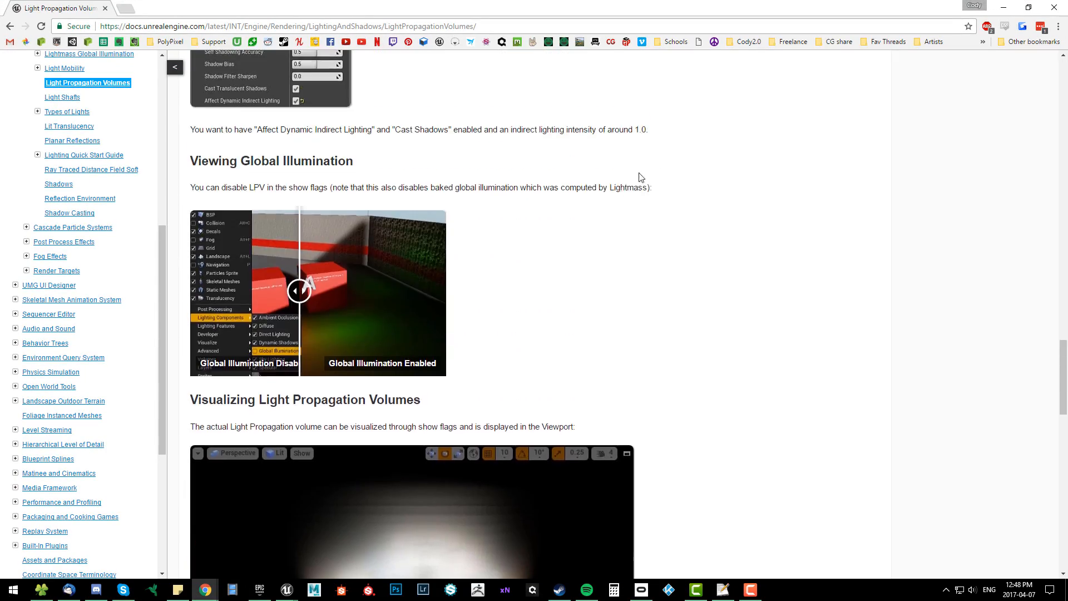
scroll(667, 371, up, 4)
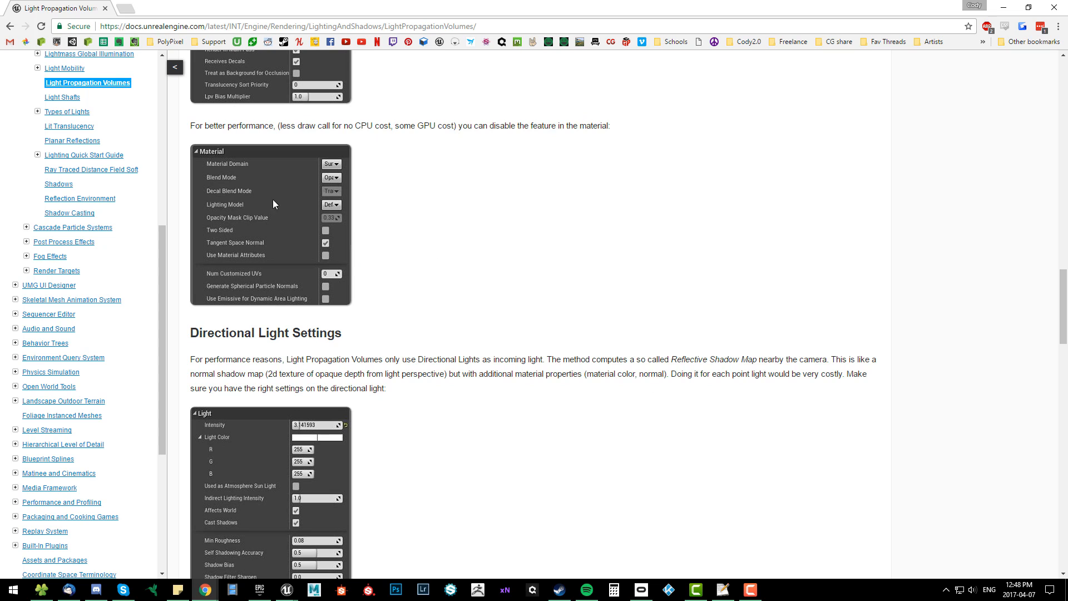
drag(227, 335, 566, 374)
scroll(553, 374, up, 16)
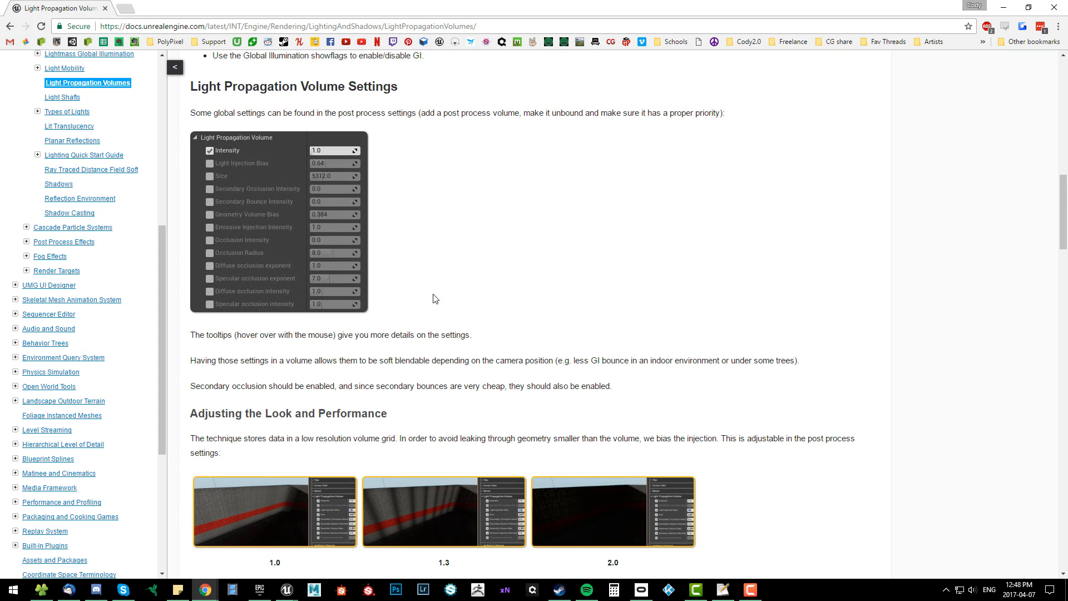
scroll(524, 358, up, 12)
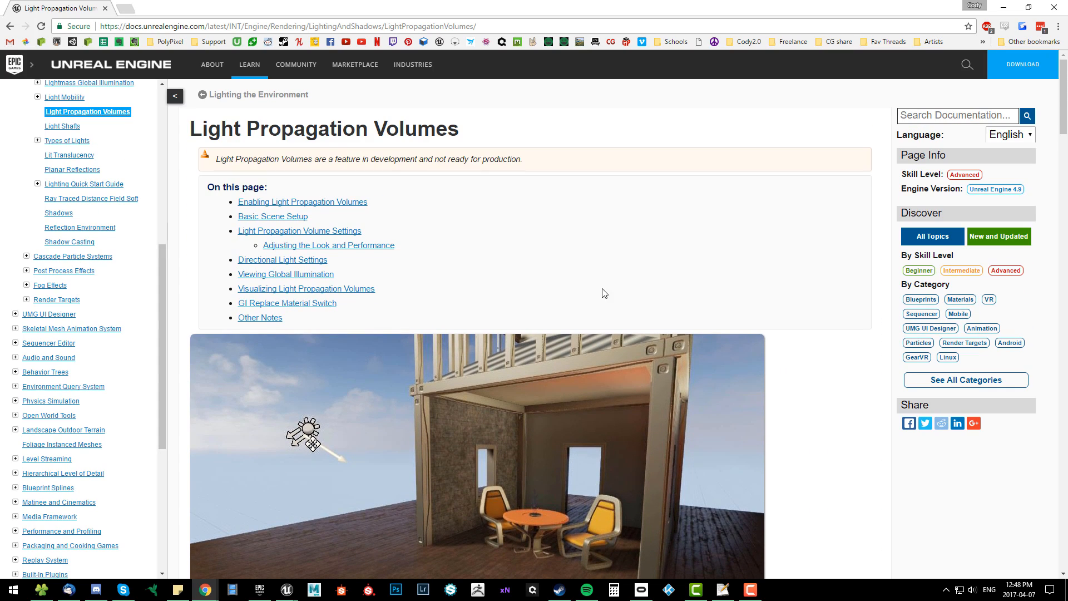
Step: Return to Unreal Editor and rotate the Sunlight around its vertical axis to cast tree shadows over the balustrade and sidewalk
drag(813, 11, 0, 206)
right_drag(356, 312, 217, 315)
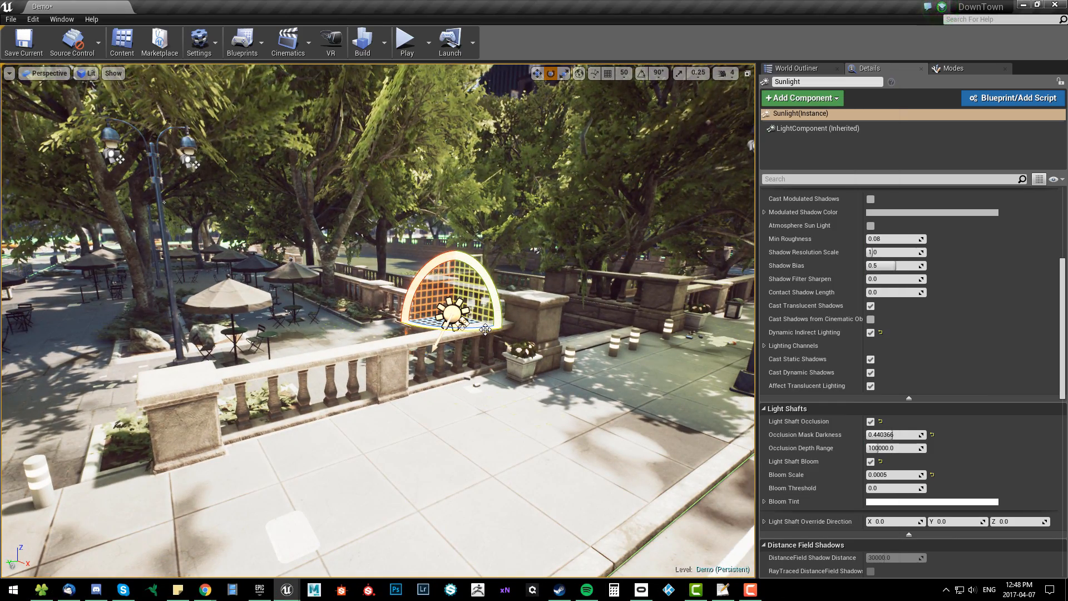
drag(489, 326, 363, 429)
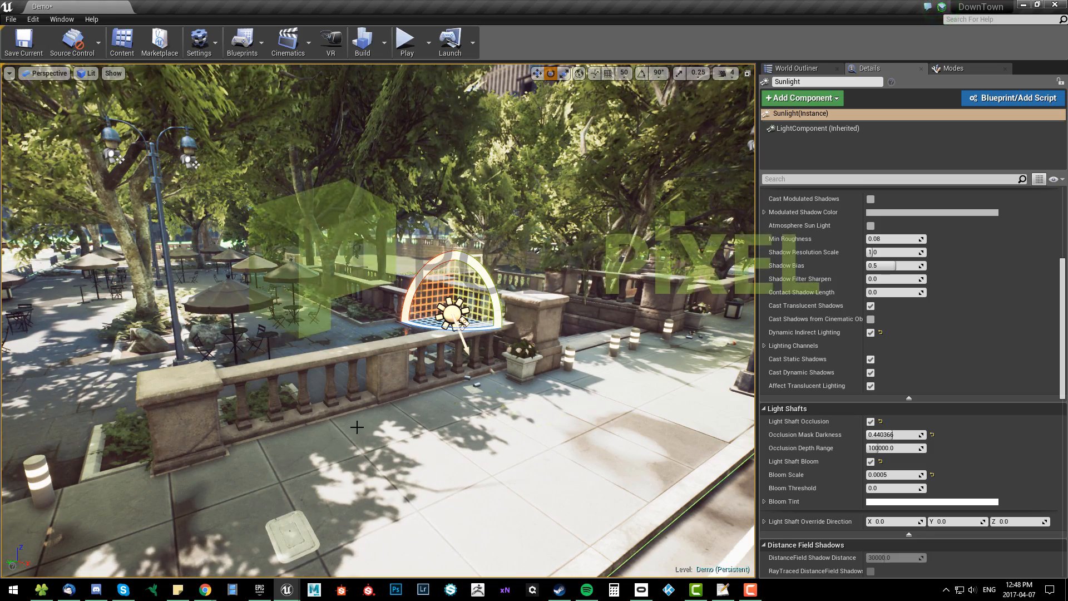